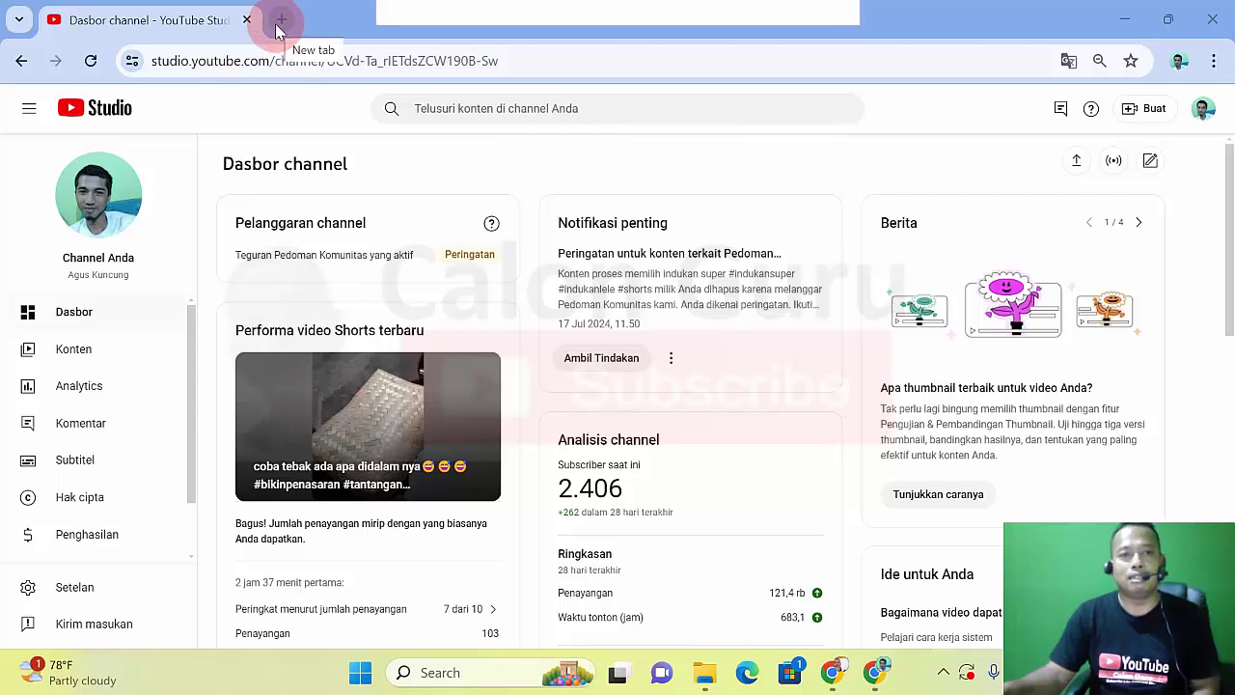
Step: Open the Gmail inbox in a new browser tab to check for messages about the channel warning
click(277, 24)
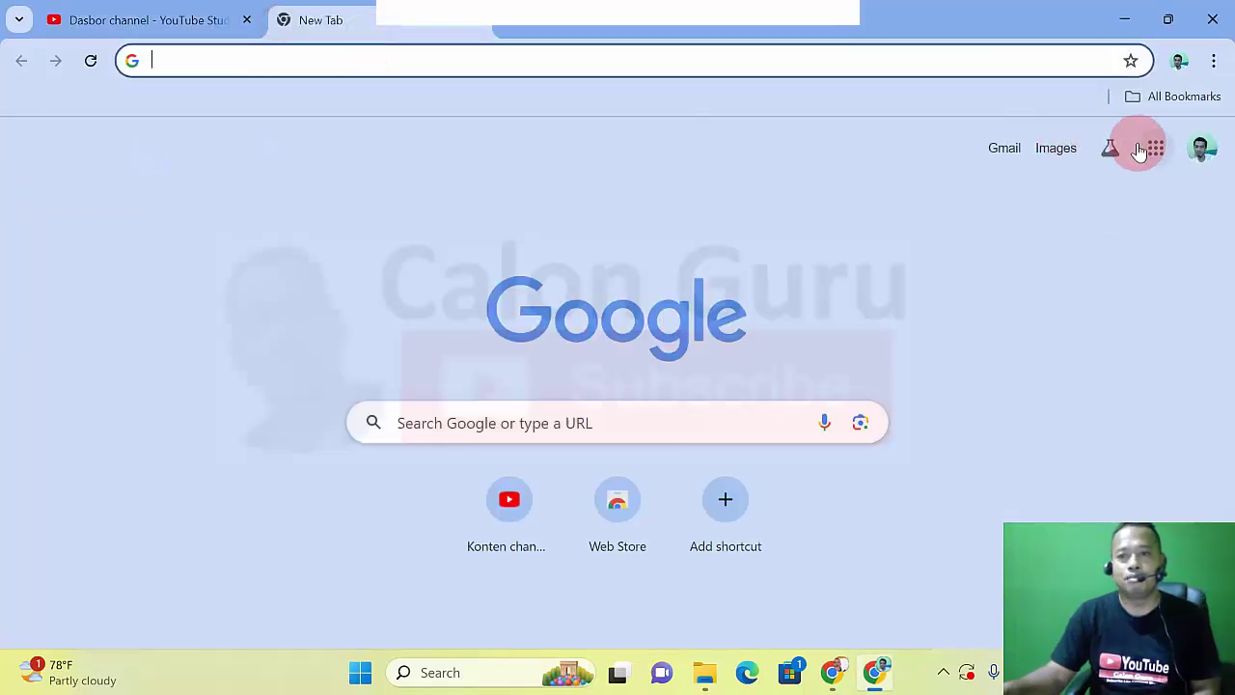
click(1153, 155)
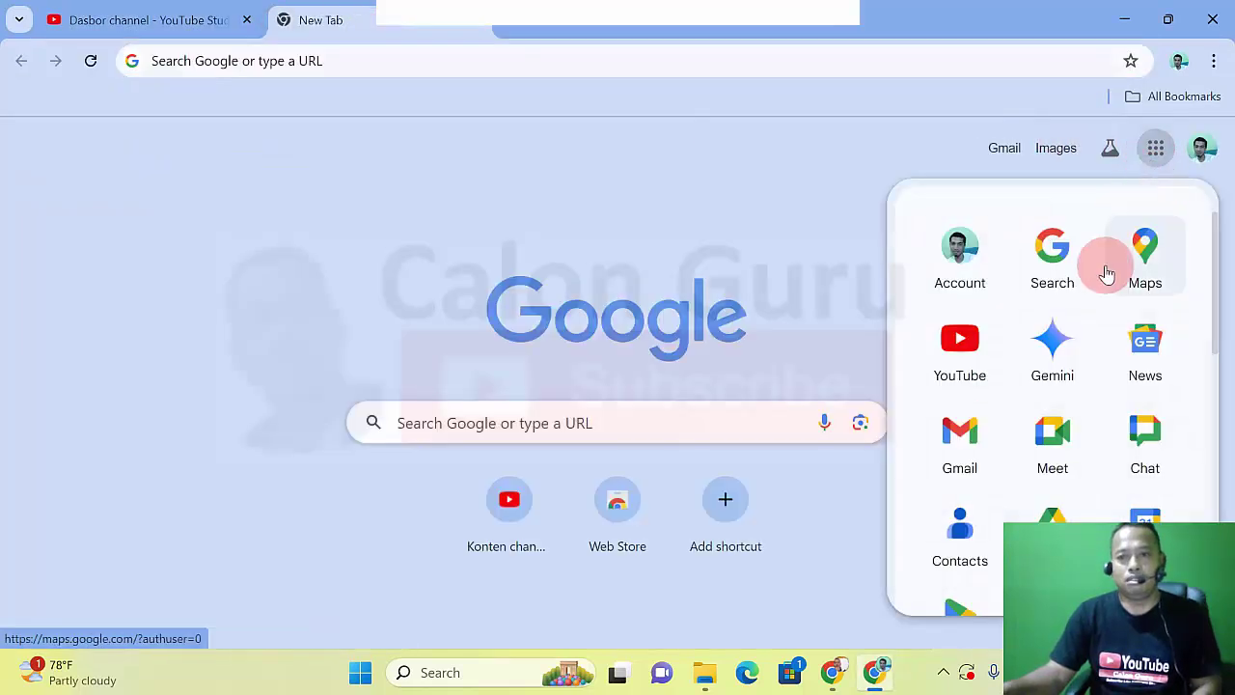
click(948, 449)
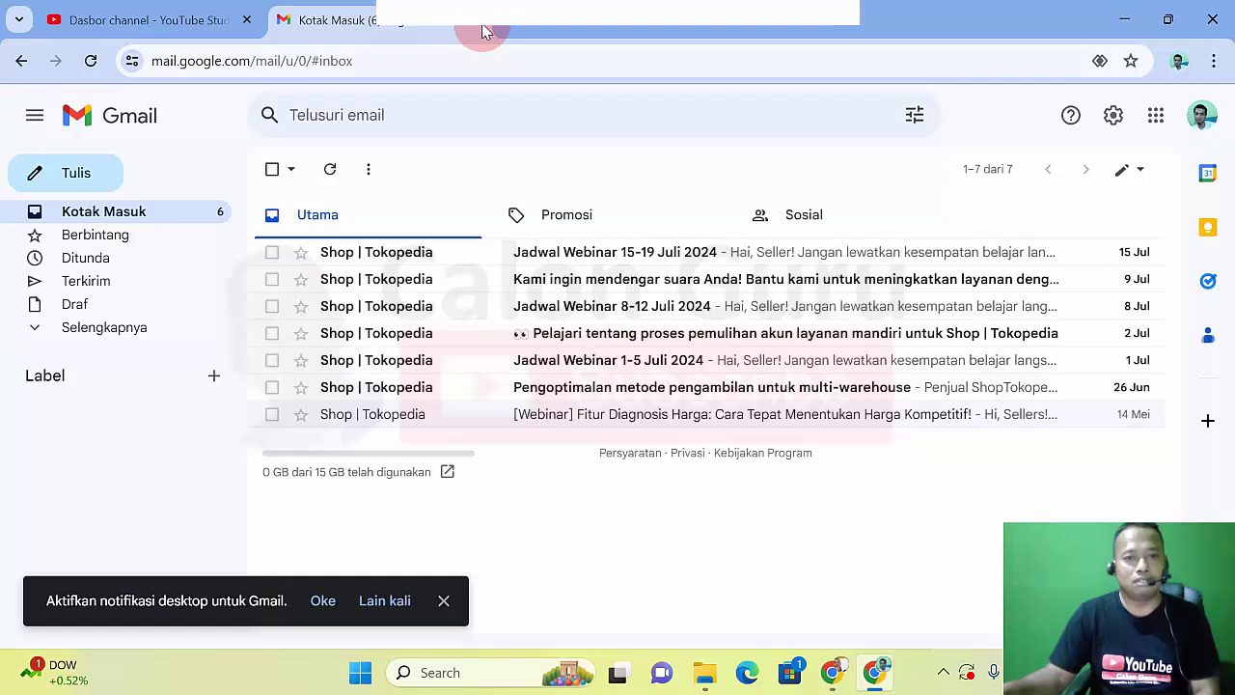
Step: Return to the YouTube Studio dashboard and open the issue review for the Community Guidelines warning
click(143, 21)
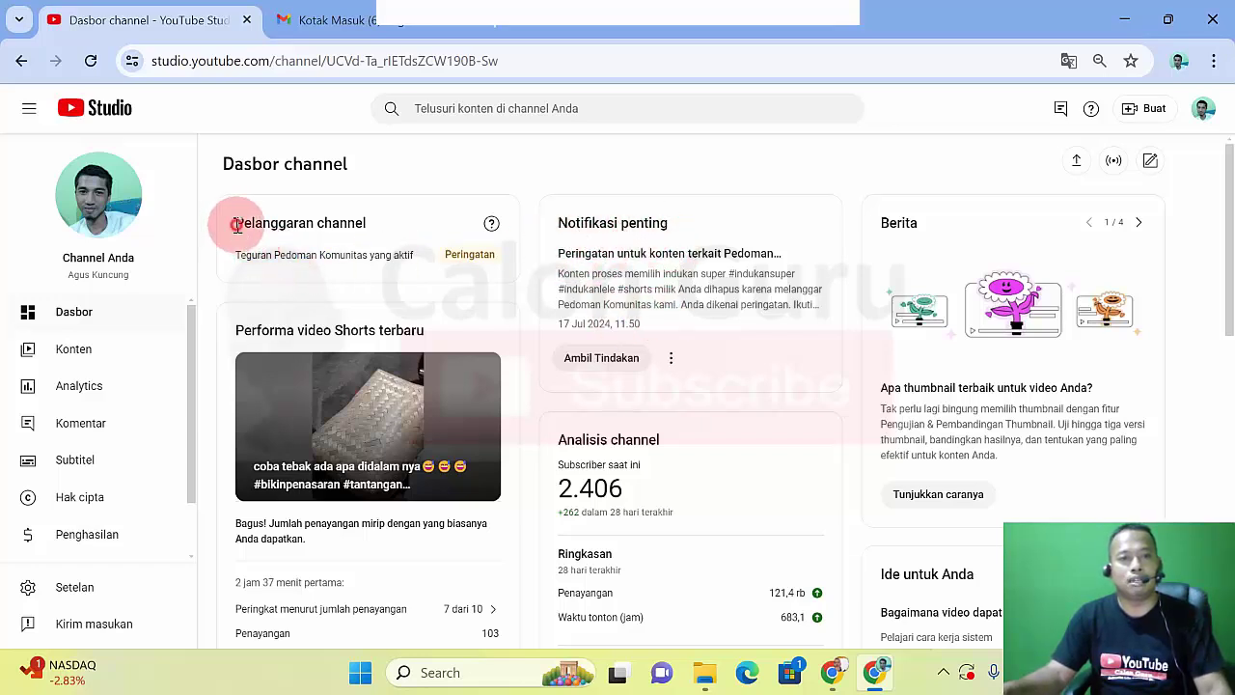
drag(230, 231, 383, 228)
click(383, 225)
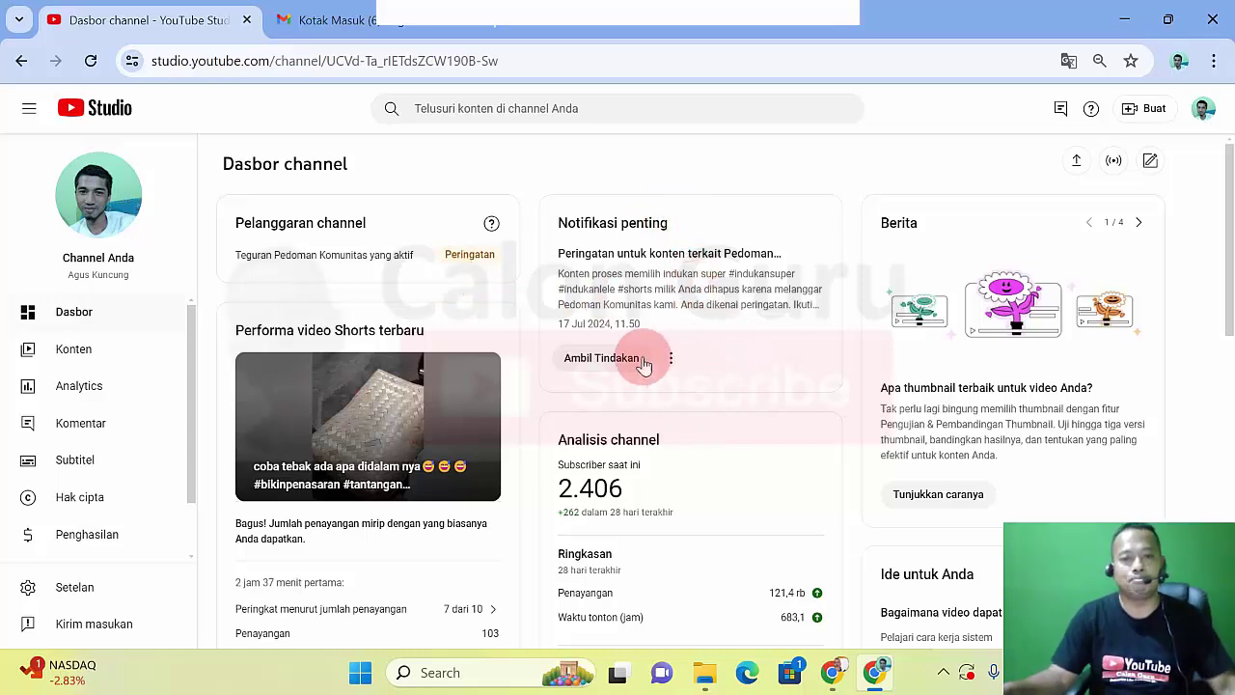
click(602, 359)
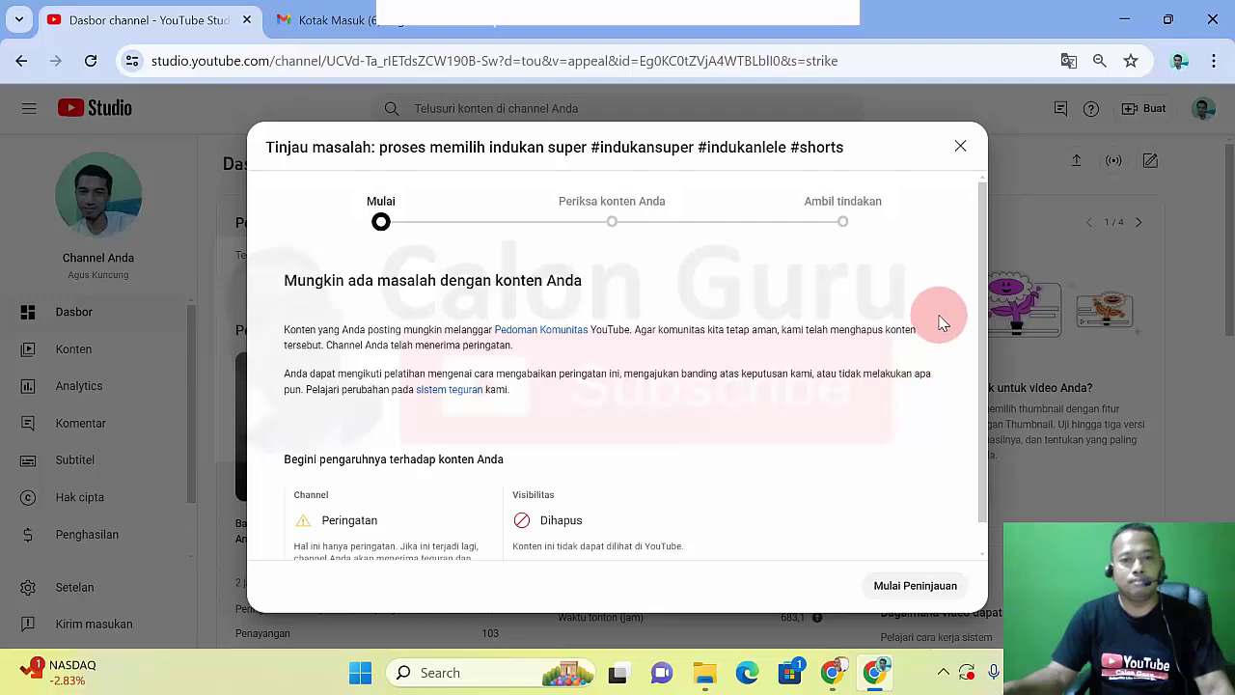
Step: Read the warning overview, then start the review and examine the policy details listed for the removed Short
drag(982, 252, 980, 287)
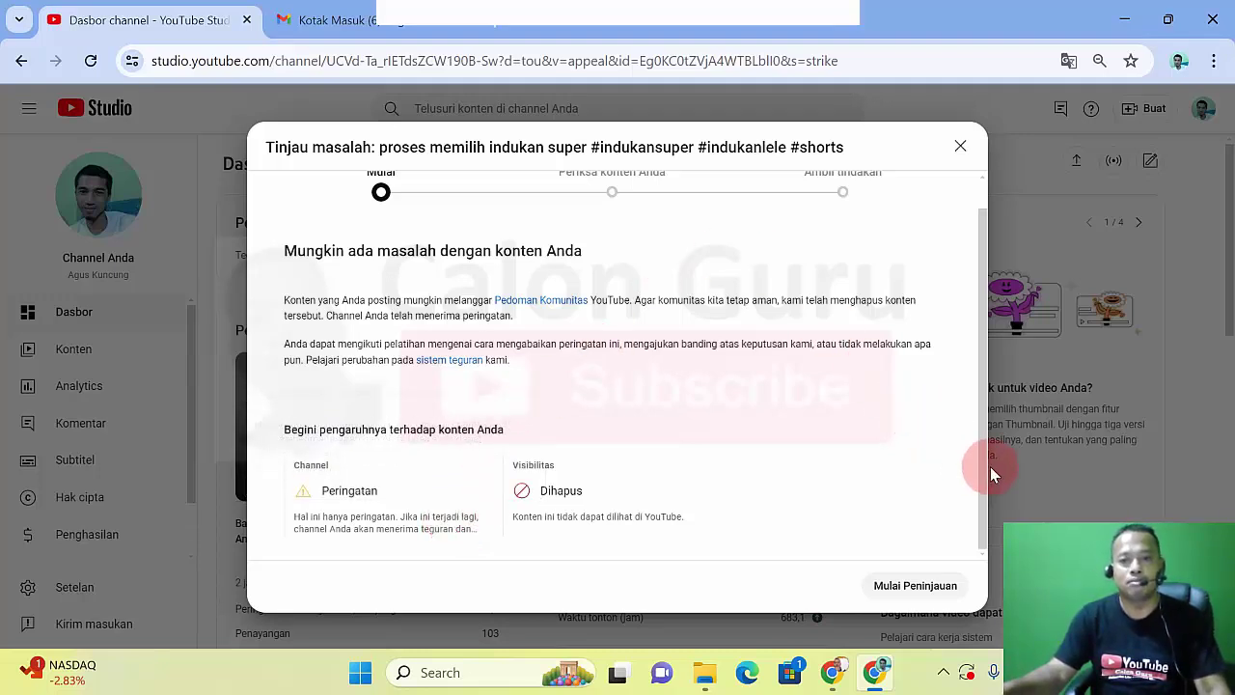
scroll(986, 417, up, 1)
scroll(980, 505, down, 1)
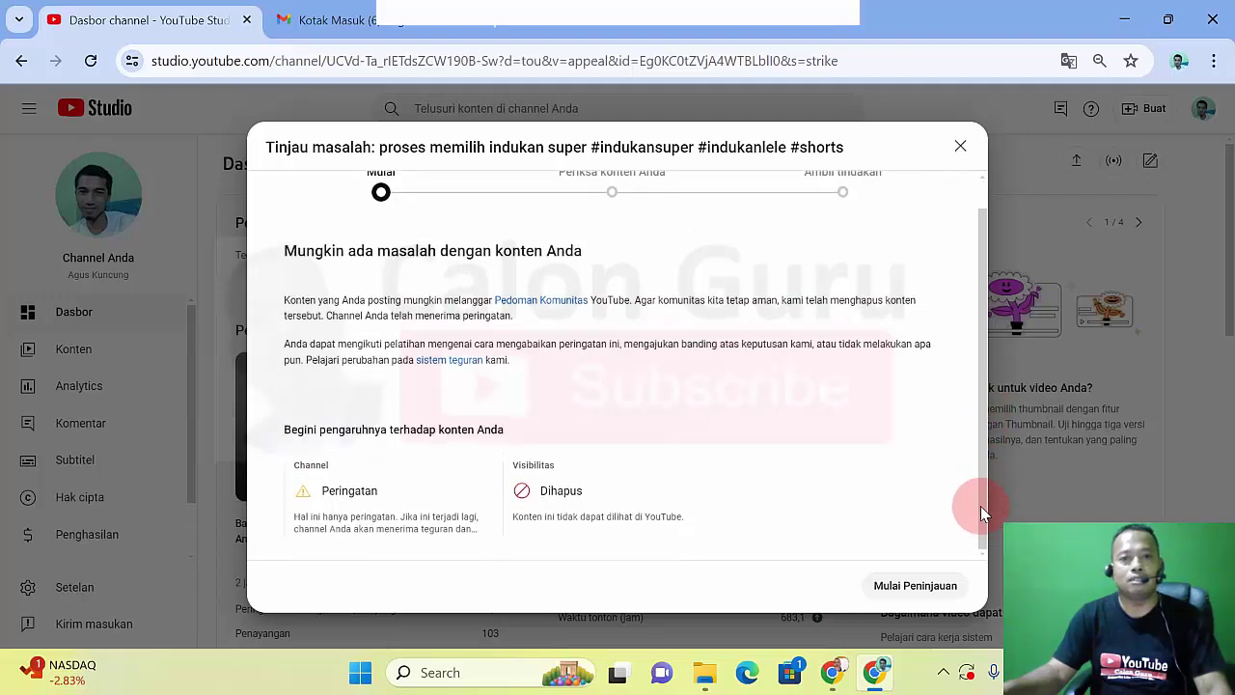
click(923, 586)
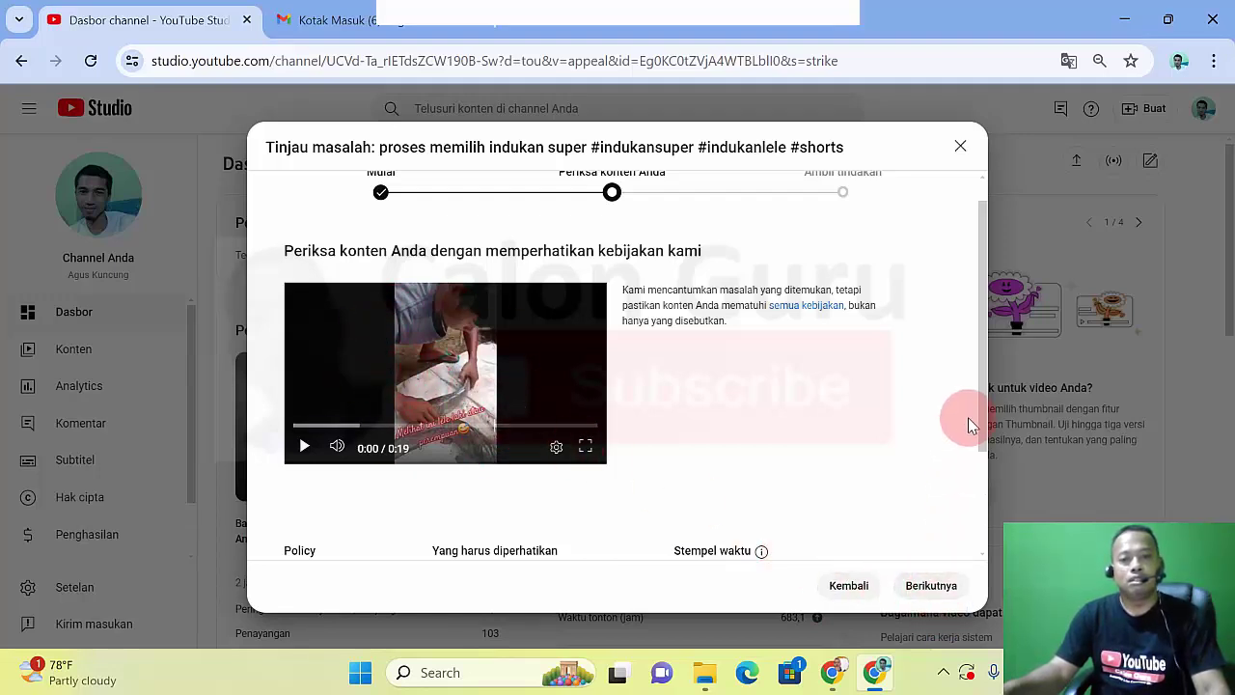
drag(984, 405, 981, 553)
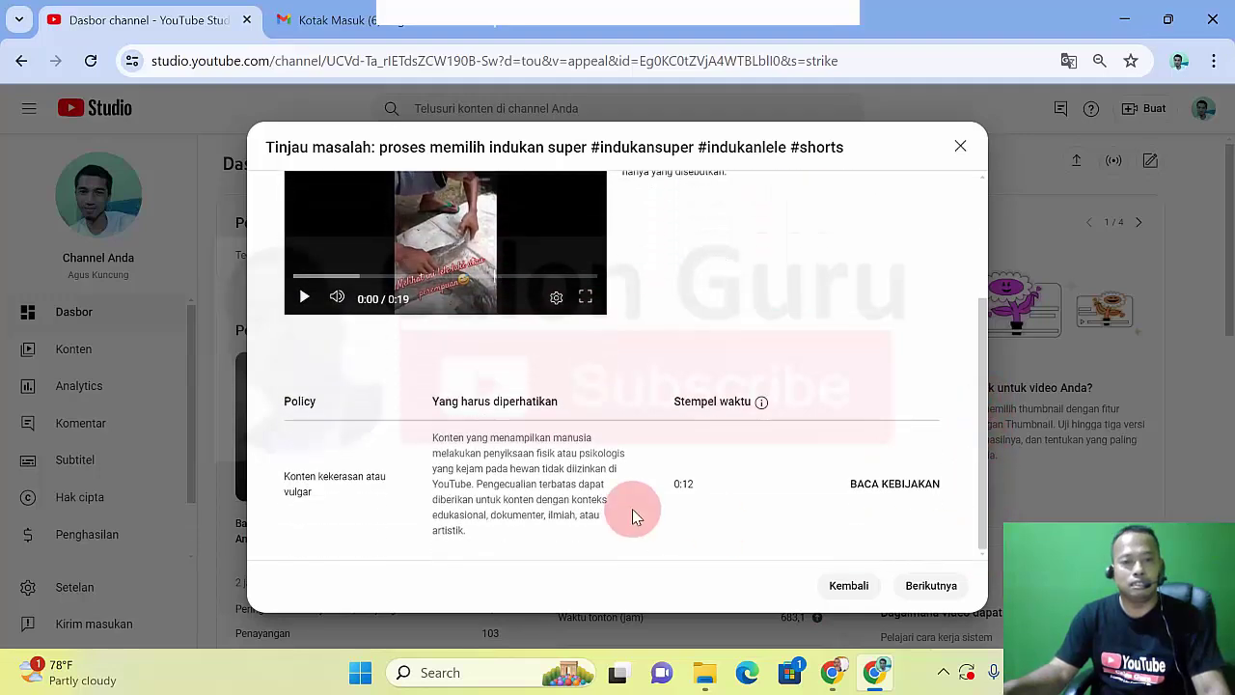
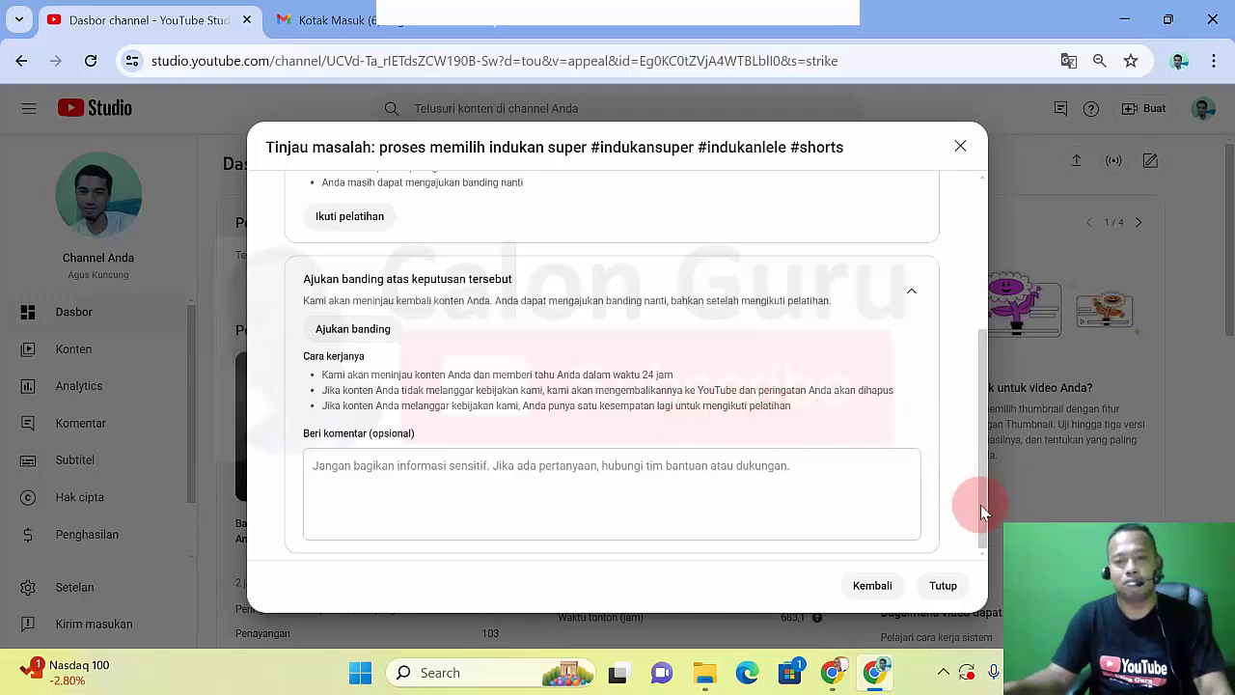
Step: Go back to the content check stage and copy the policy explanation under "Yang harus diperhatikan"
drag(985, 513, 987, 363)
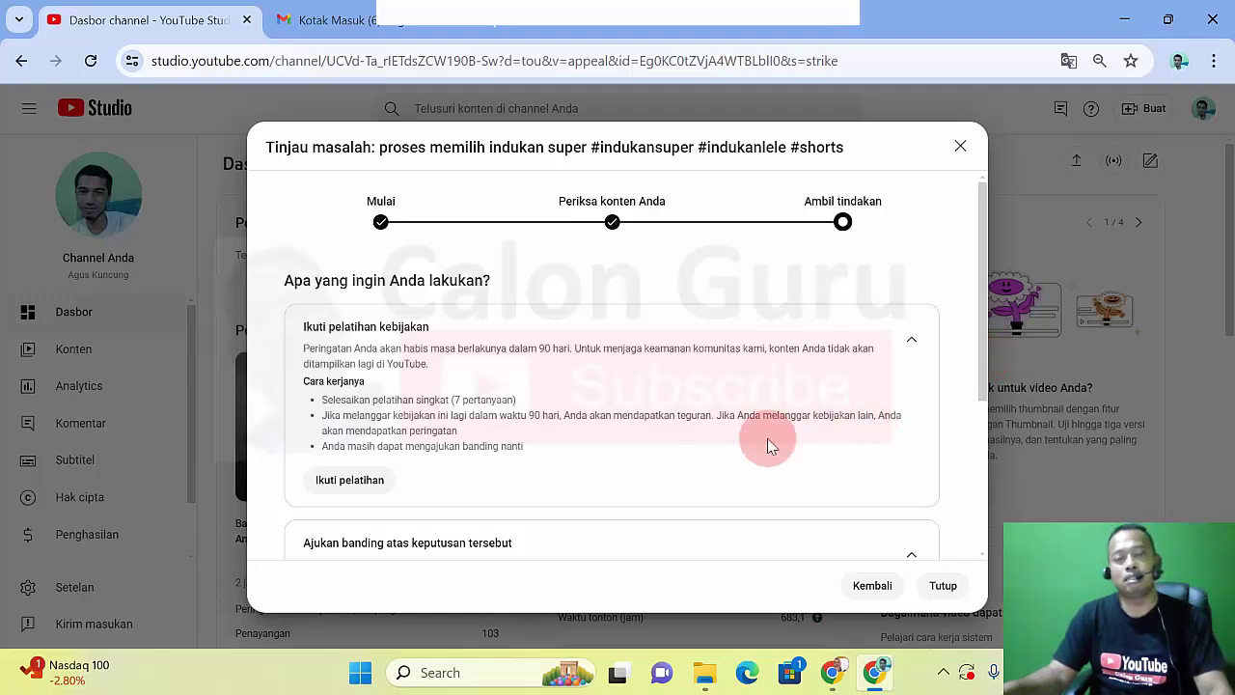
drag(984, 268, 979, 455)
click(876, 588)
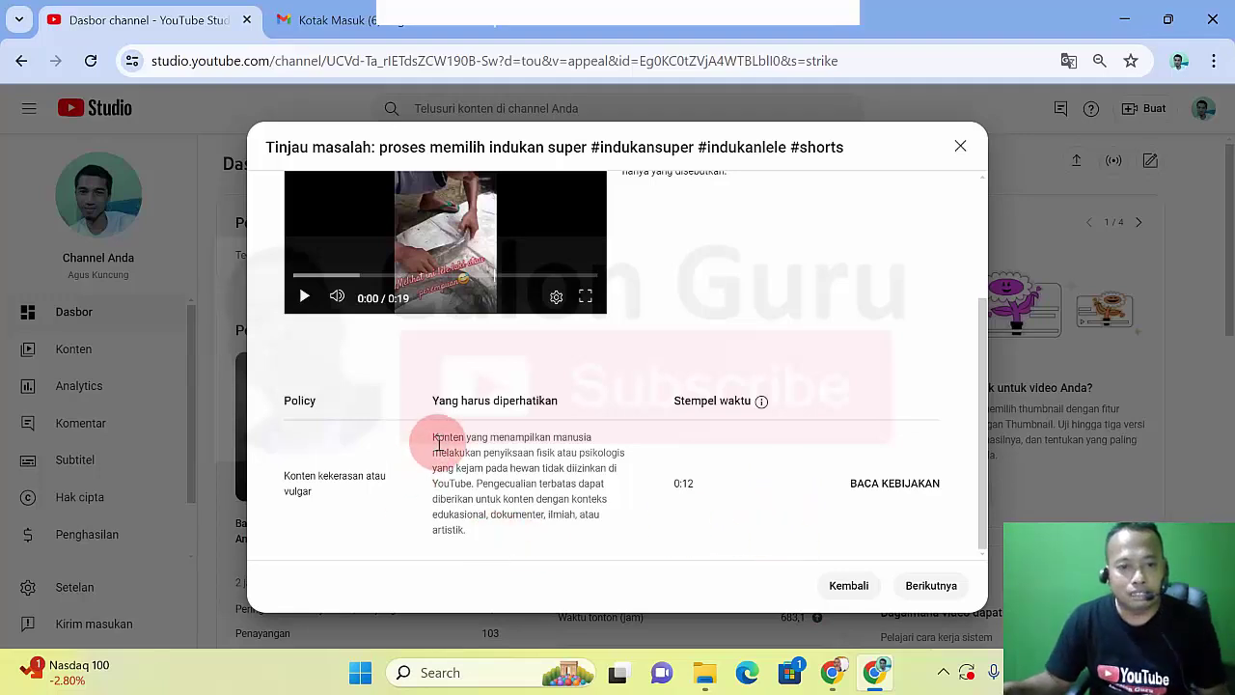
drag(433, 435, 468, 531)
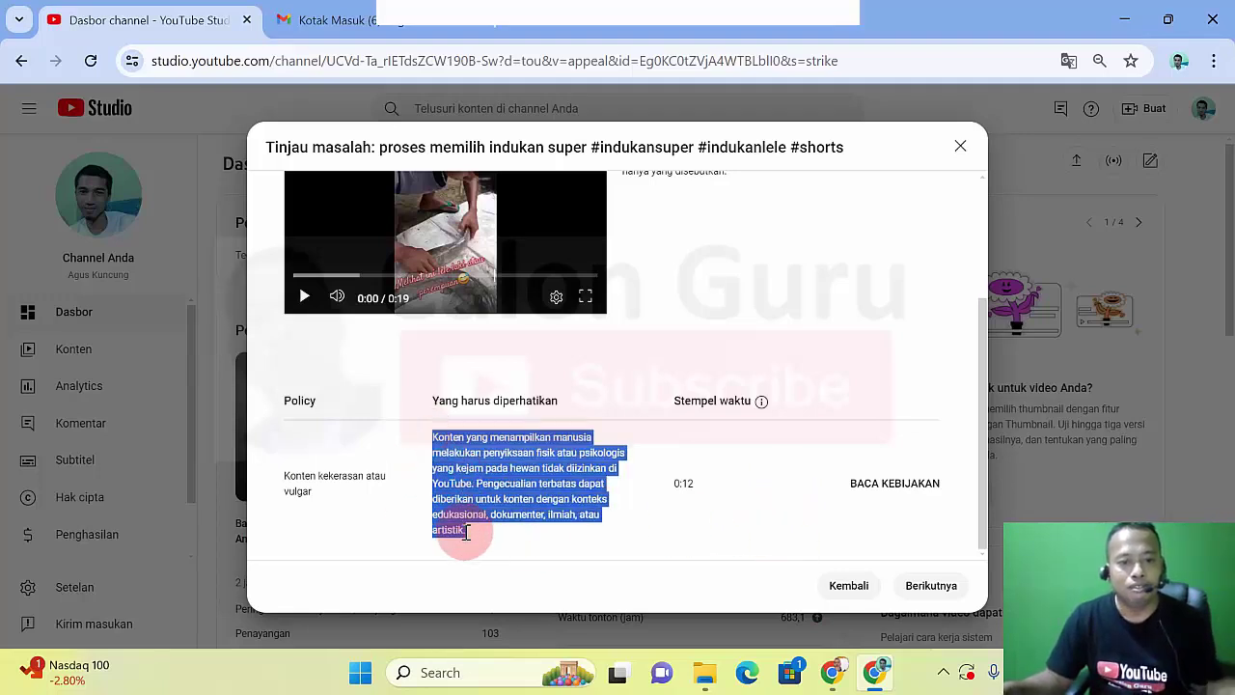
right_click(461, 485)
click(489, 288)
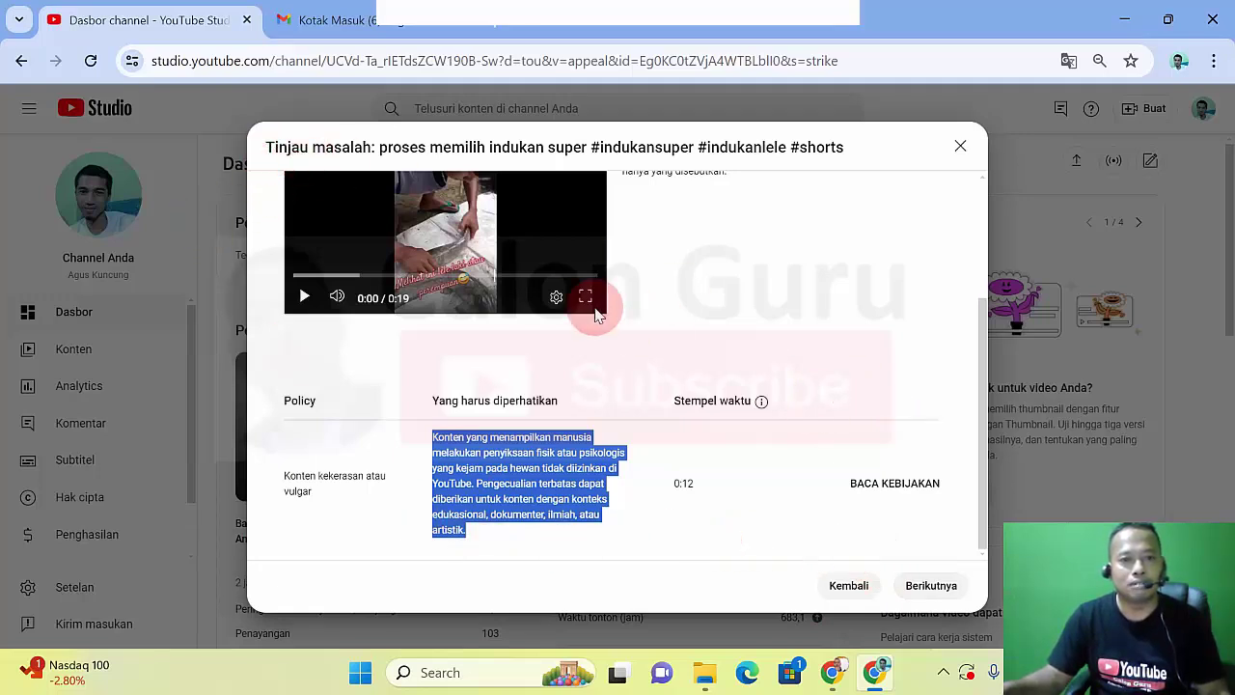
Step: Advance to the action stage, expand the appeal section and paste the copied policy explanation into the optional comment
click(931, 586)
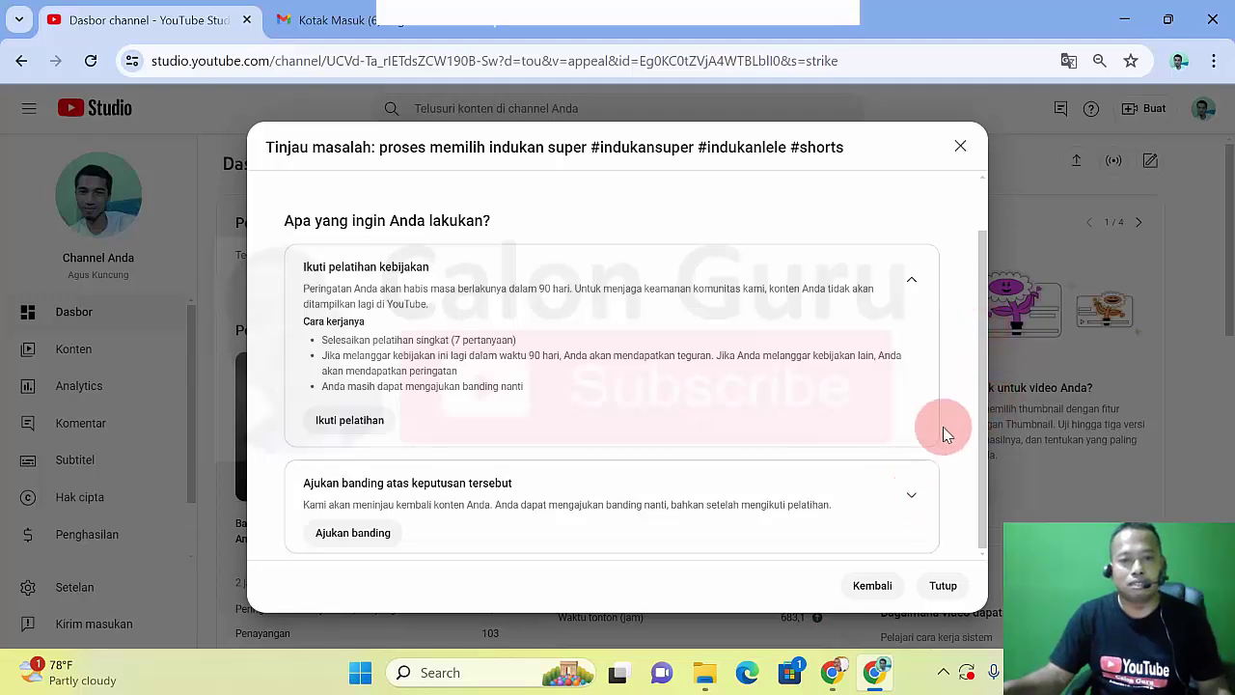
click(912, 498)
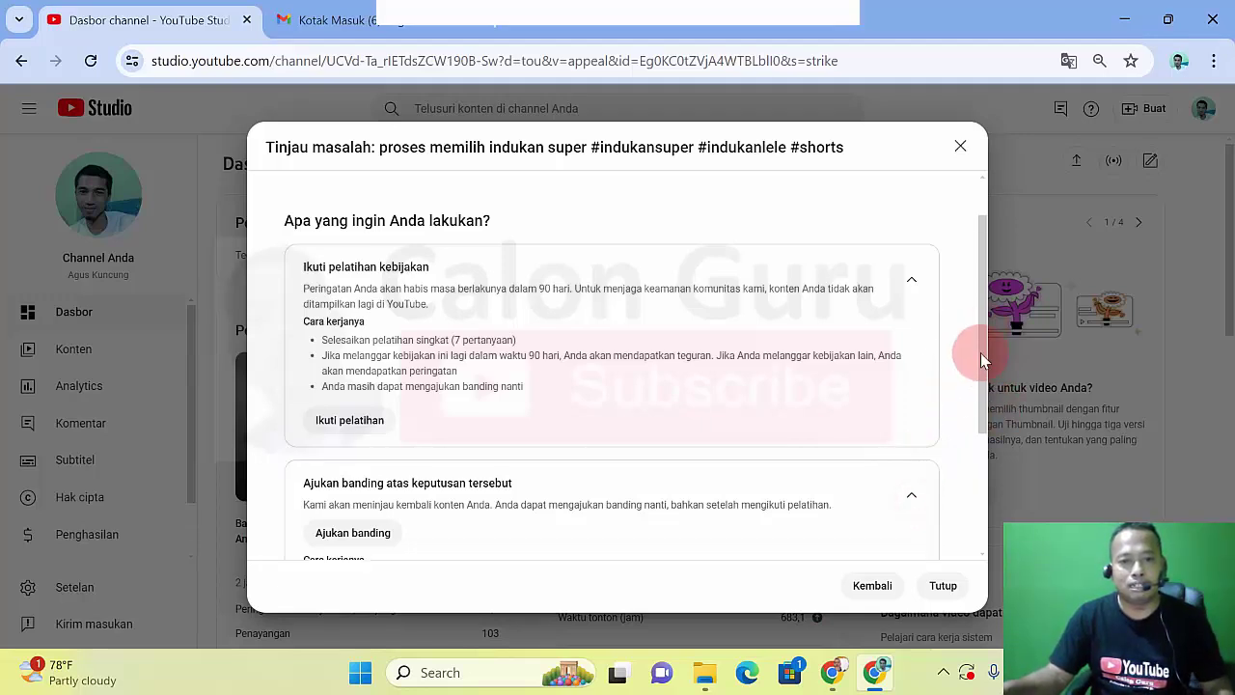
drag(980, 349, 993, 525)
click(556, 494)
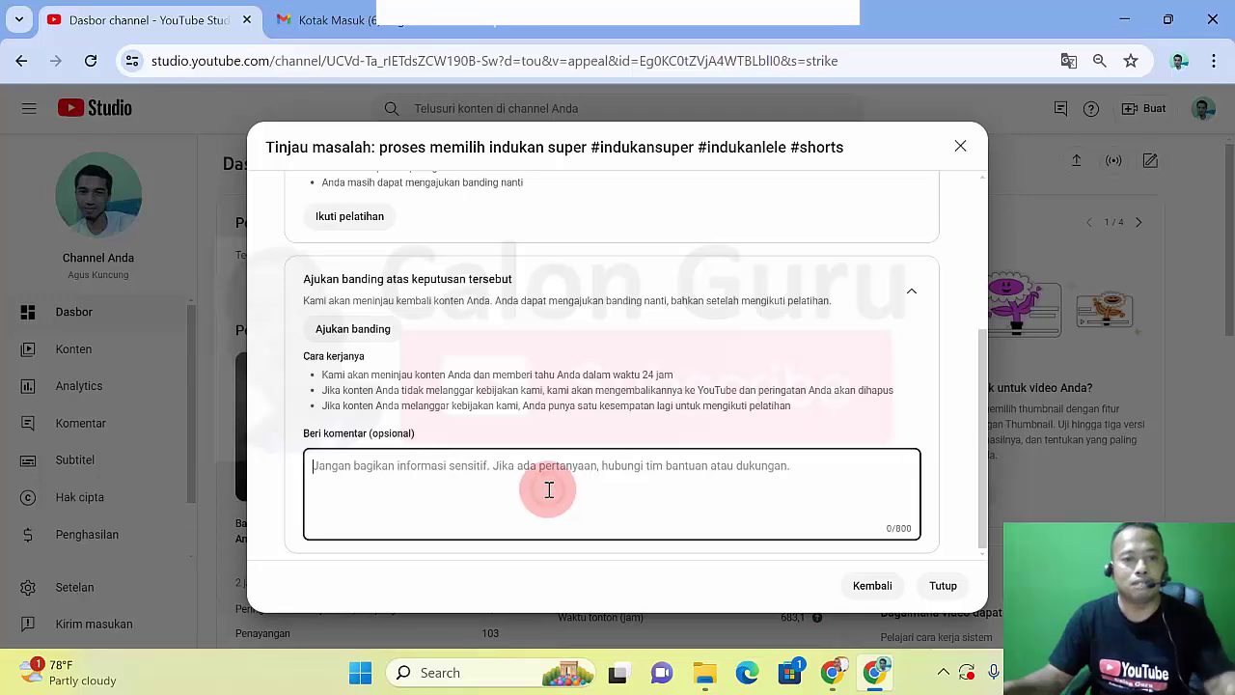
key(ctrl+v)
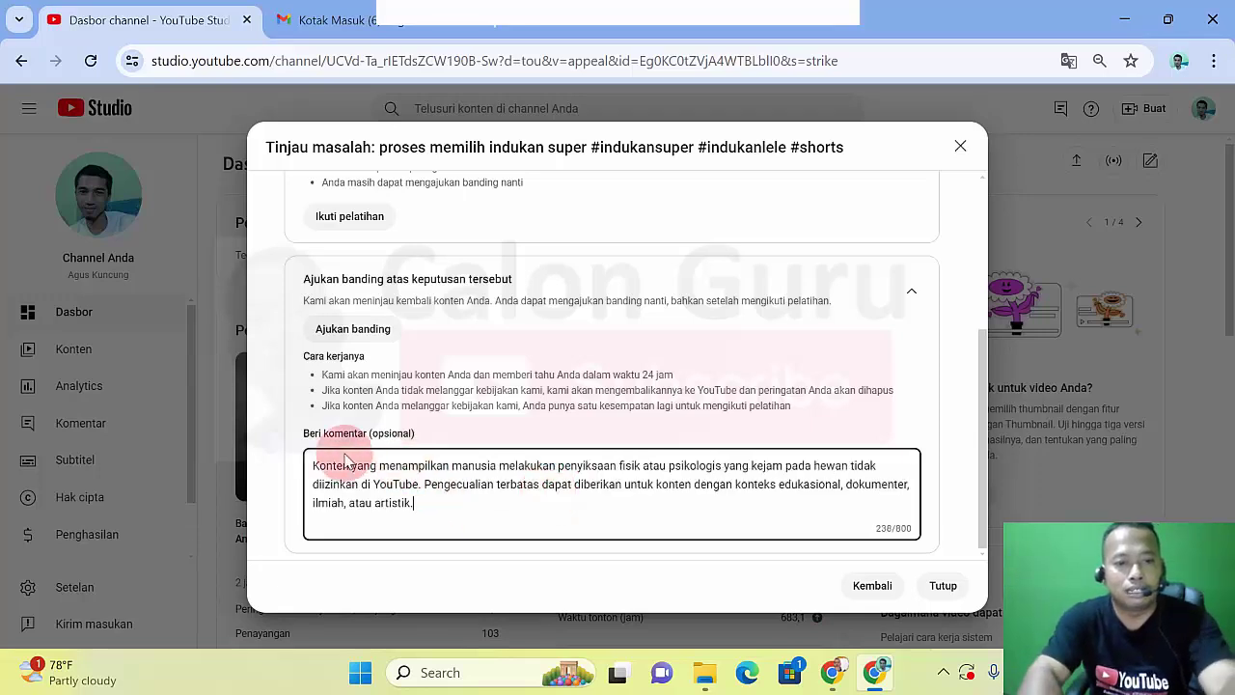
Step: Insert "Terimakasih atas pemberitahuannya." before the pasted policy text in the appeal comment
click(313, 465)
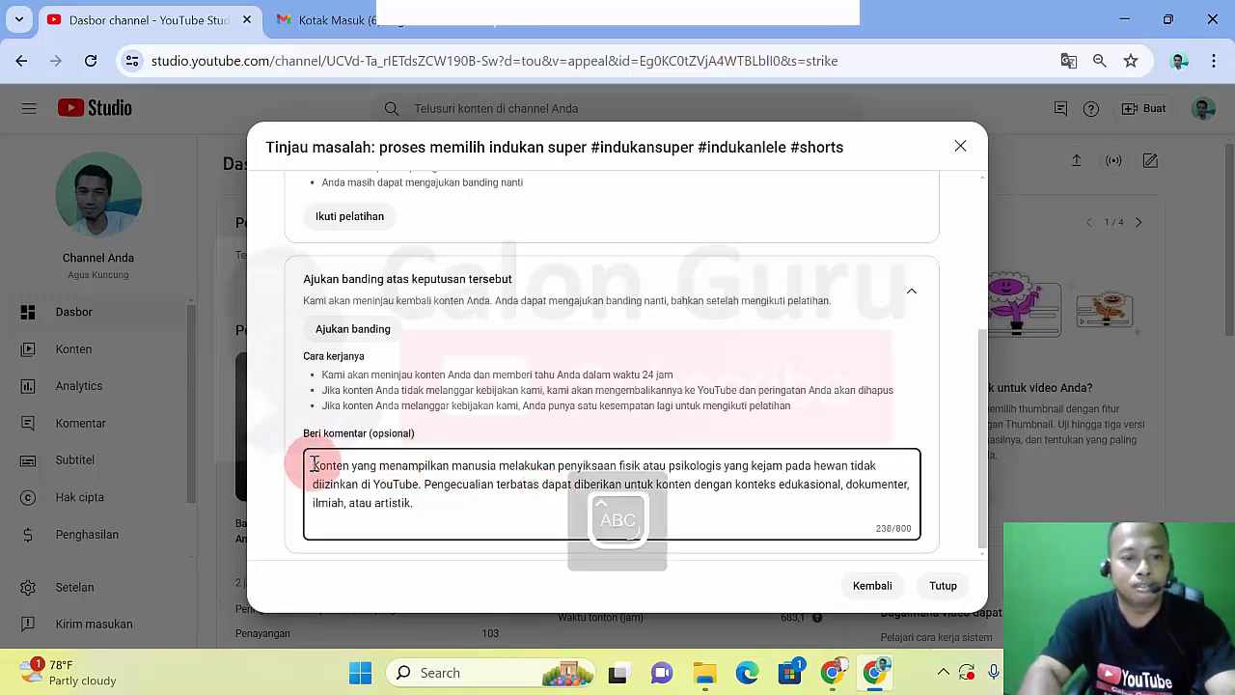
text(Terimak)
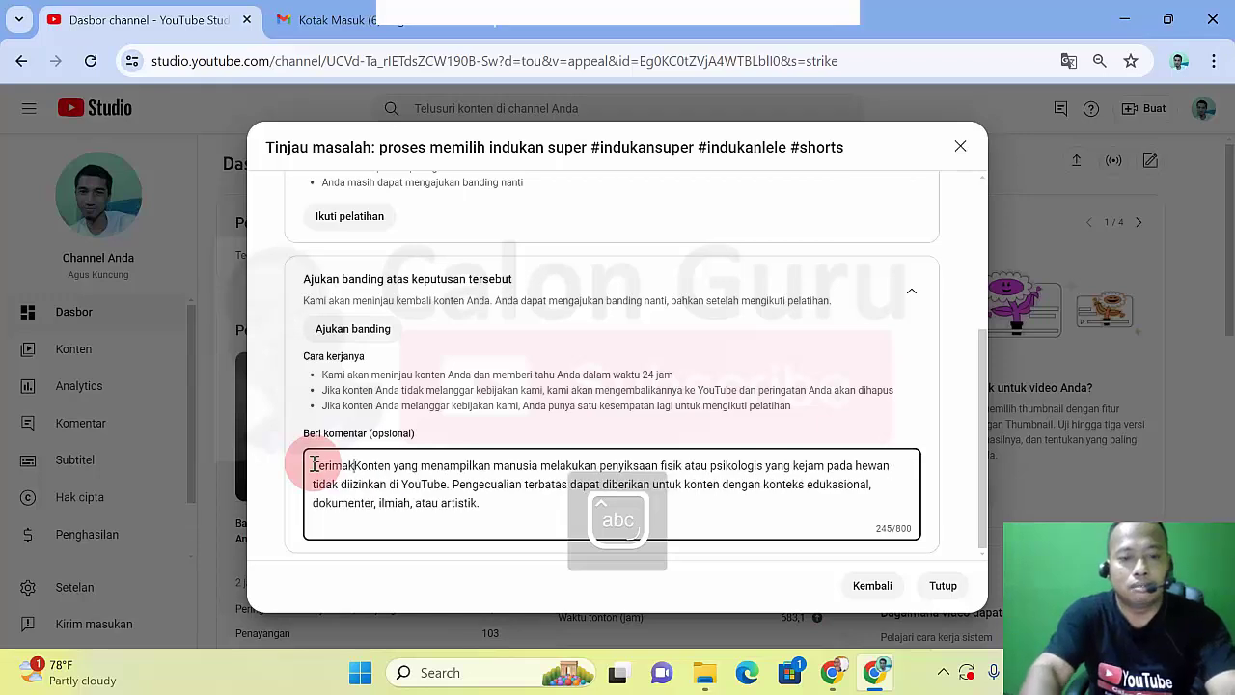
text(asih atas)
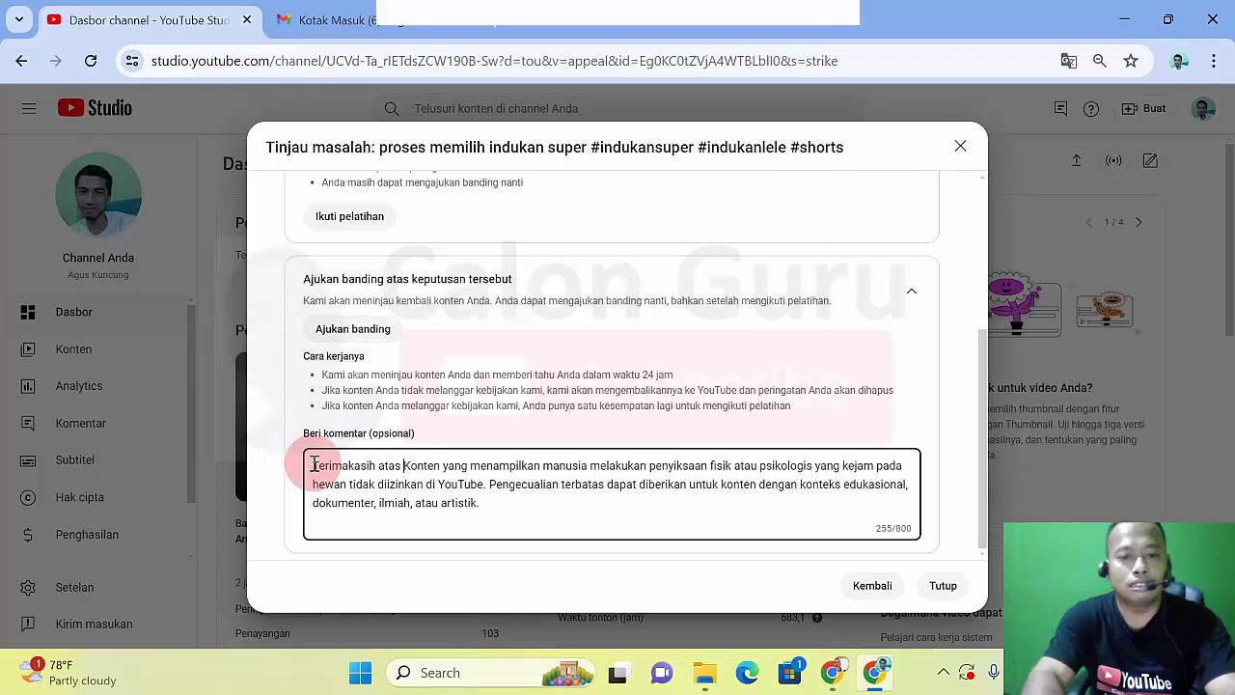
text( pemberita)
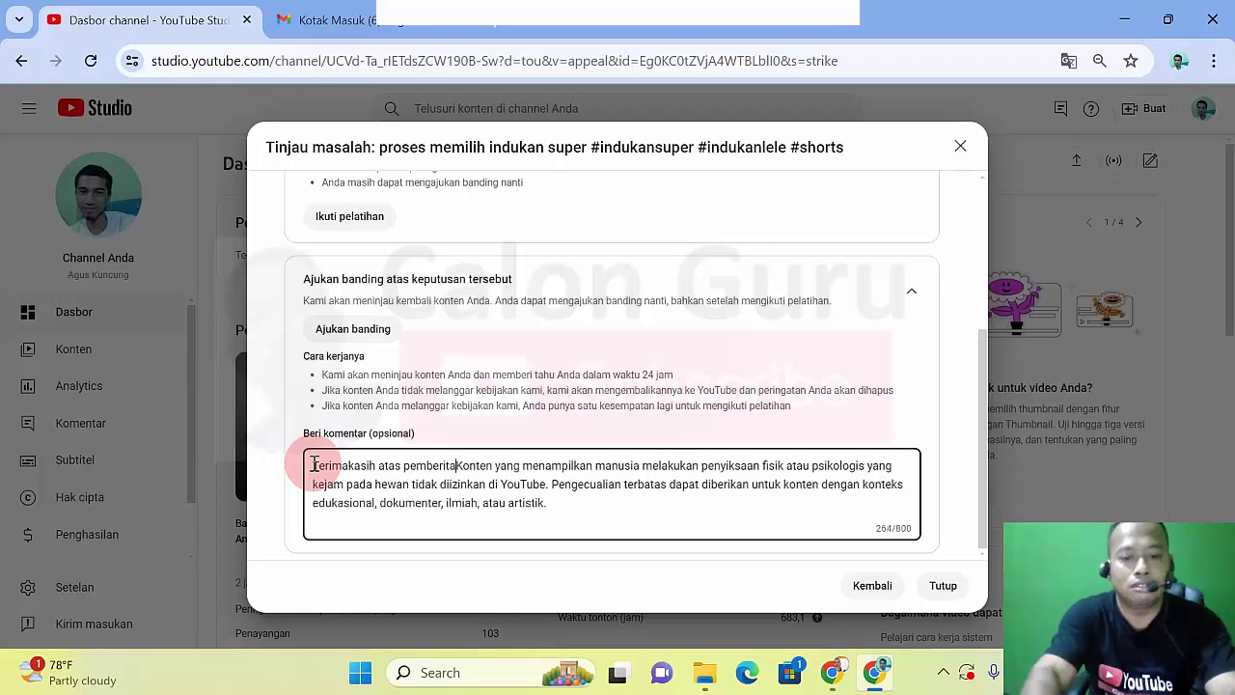
text(huannya. )
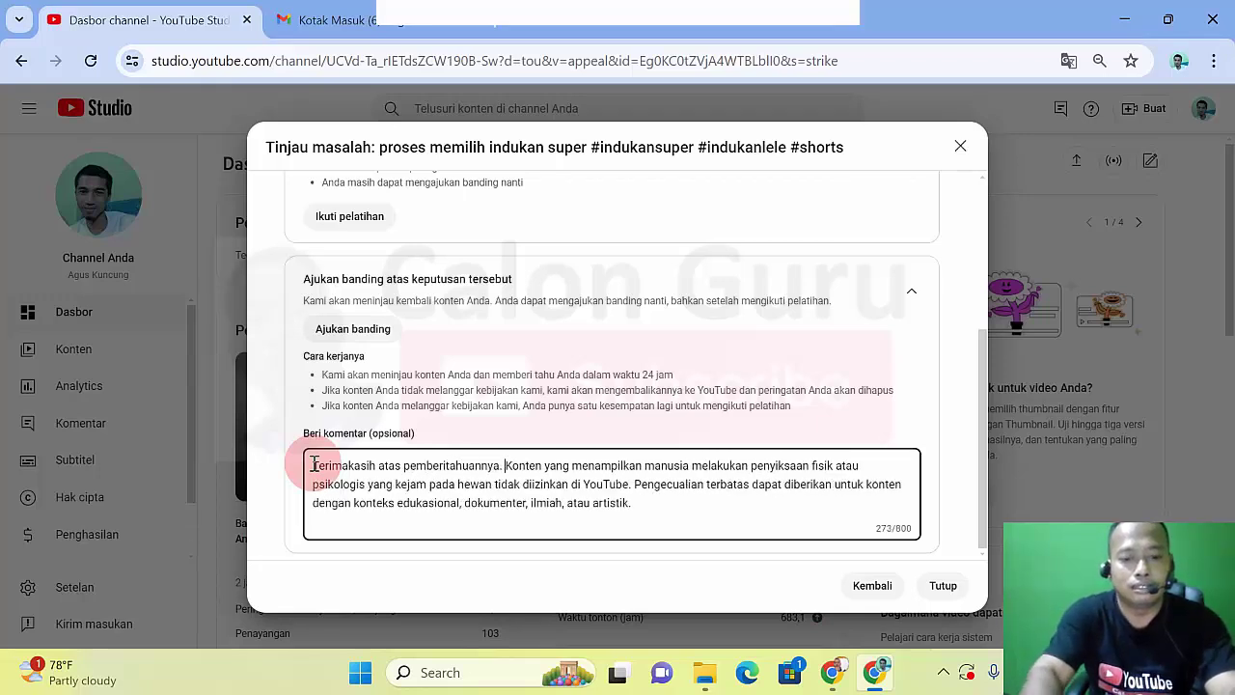
text(S)
key(BackSpace)
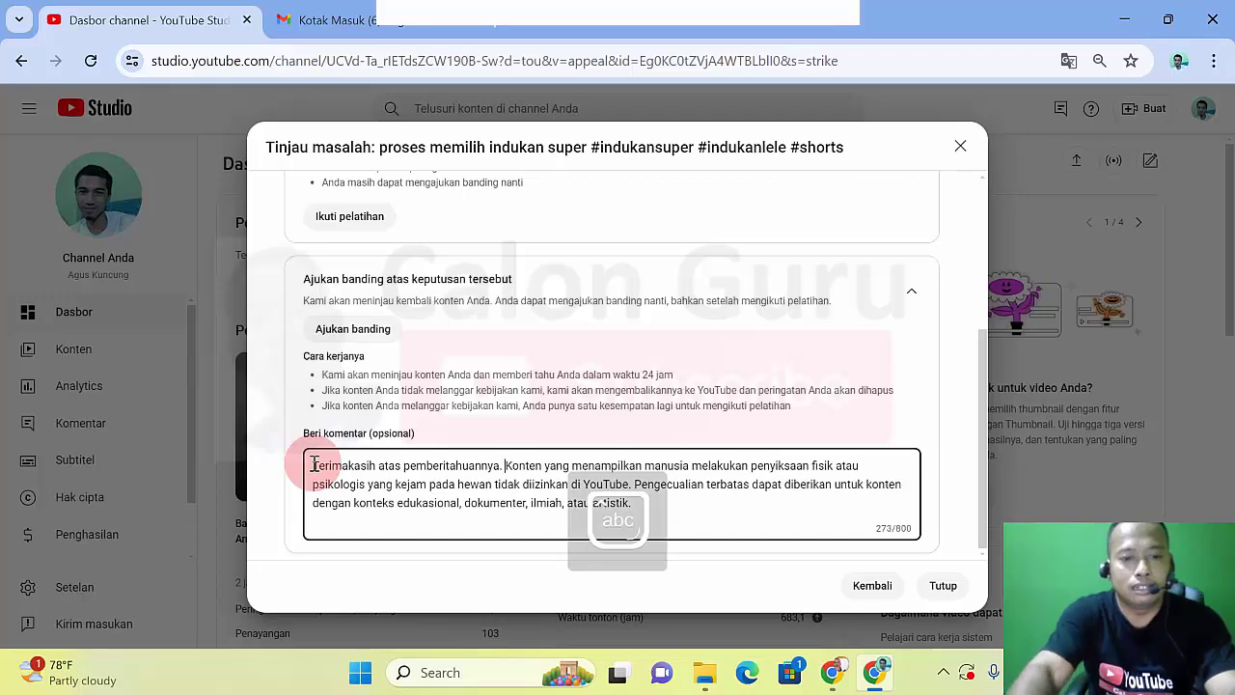
Step: Continue the appeal comment's opening with "Namun saya meyakini bahwa video ini diupload untuk tujuan edukasi" before the pasted text
text(Namun s)
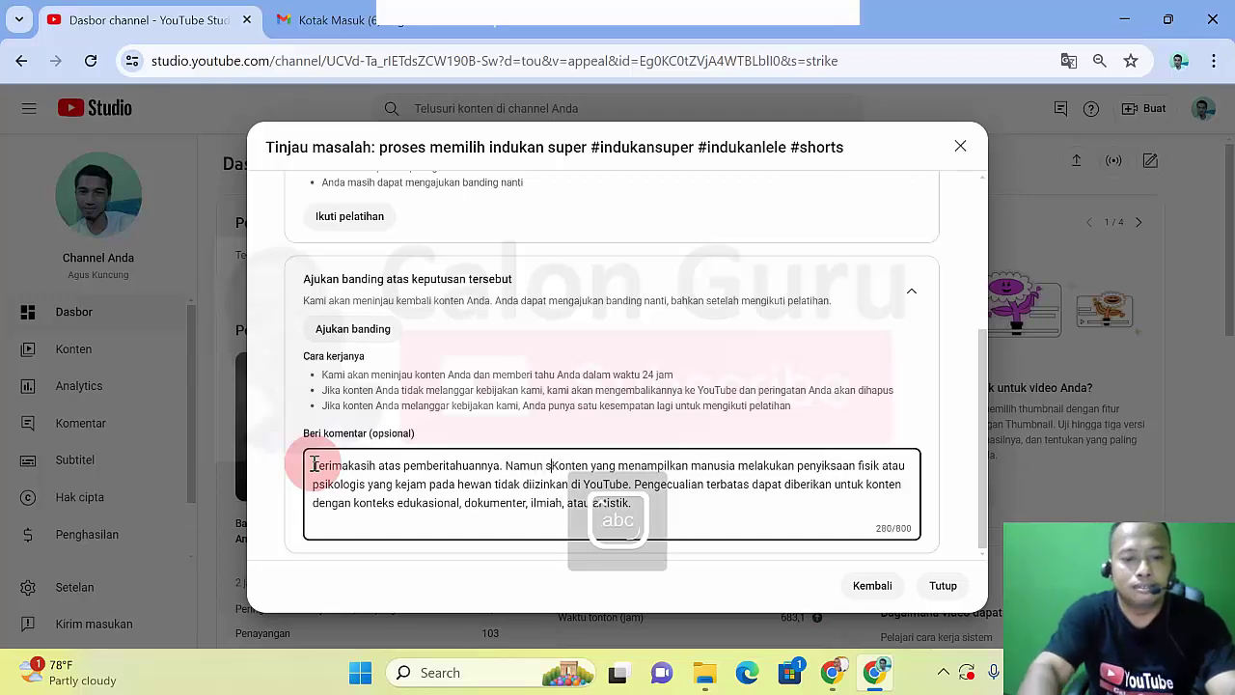
text(aya meyakini bah)
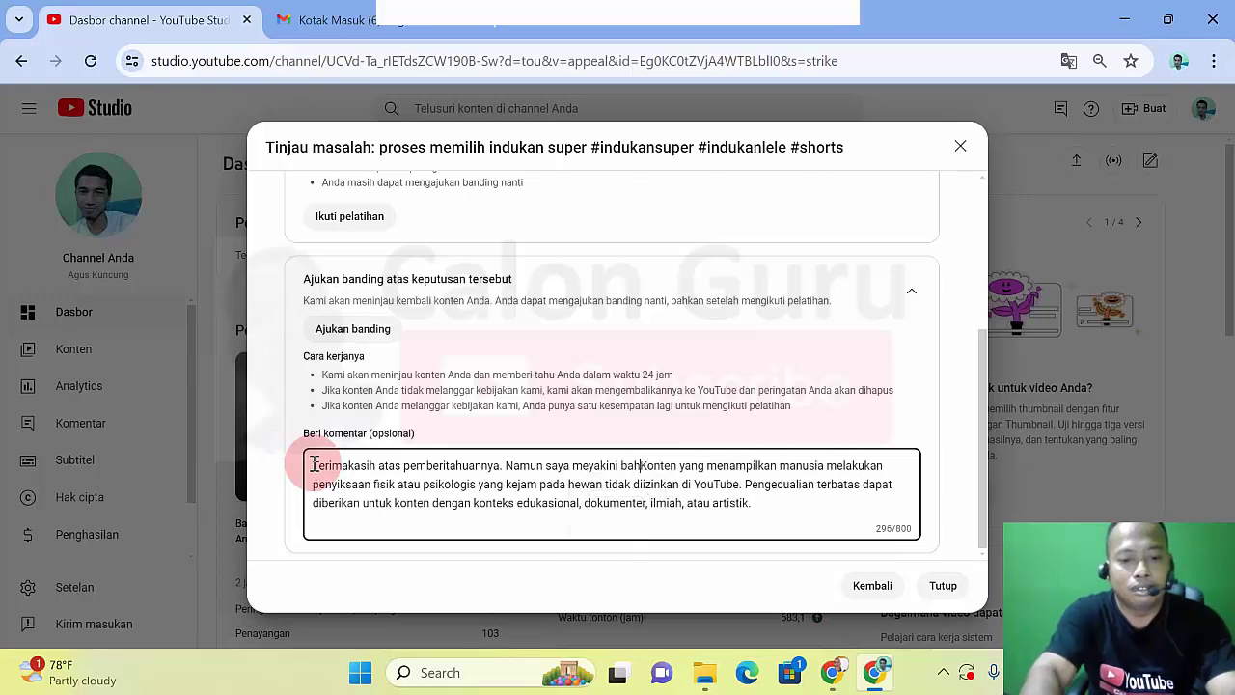
text(wa video ini)
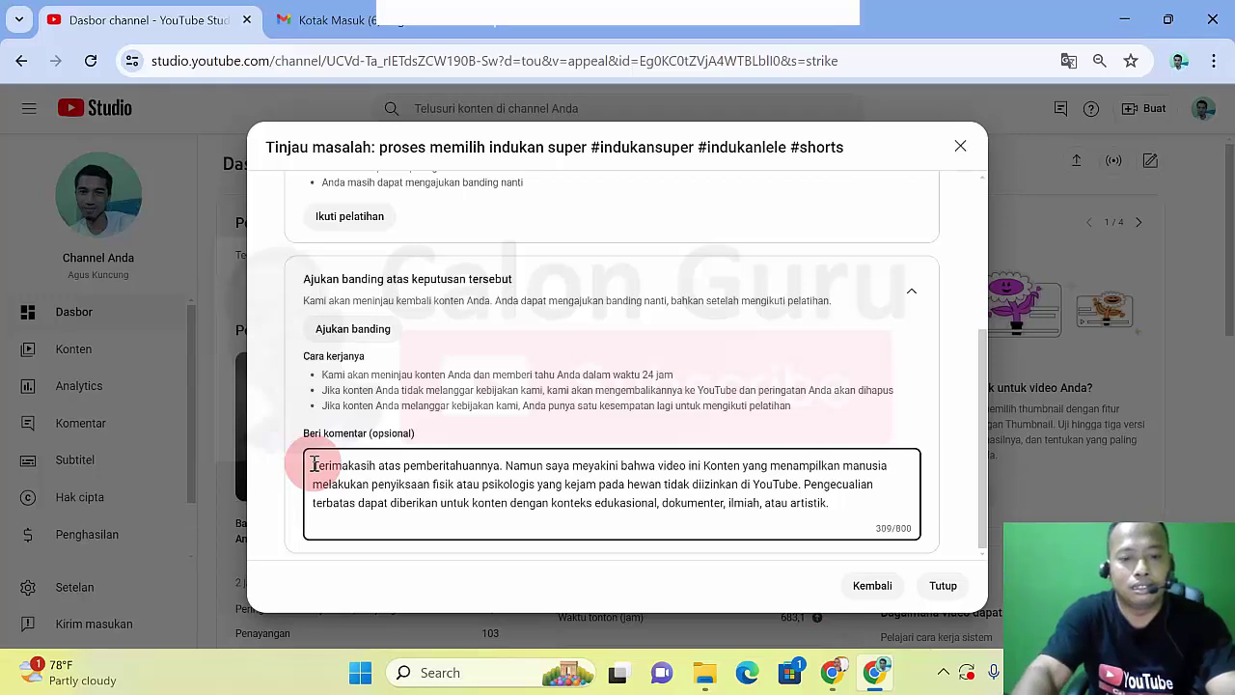
text(diuploa)
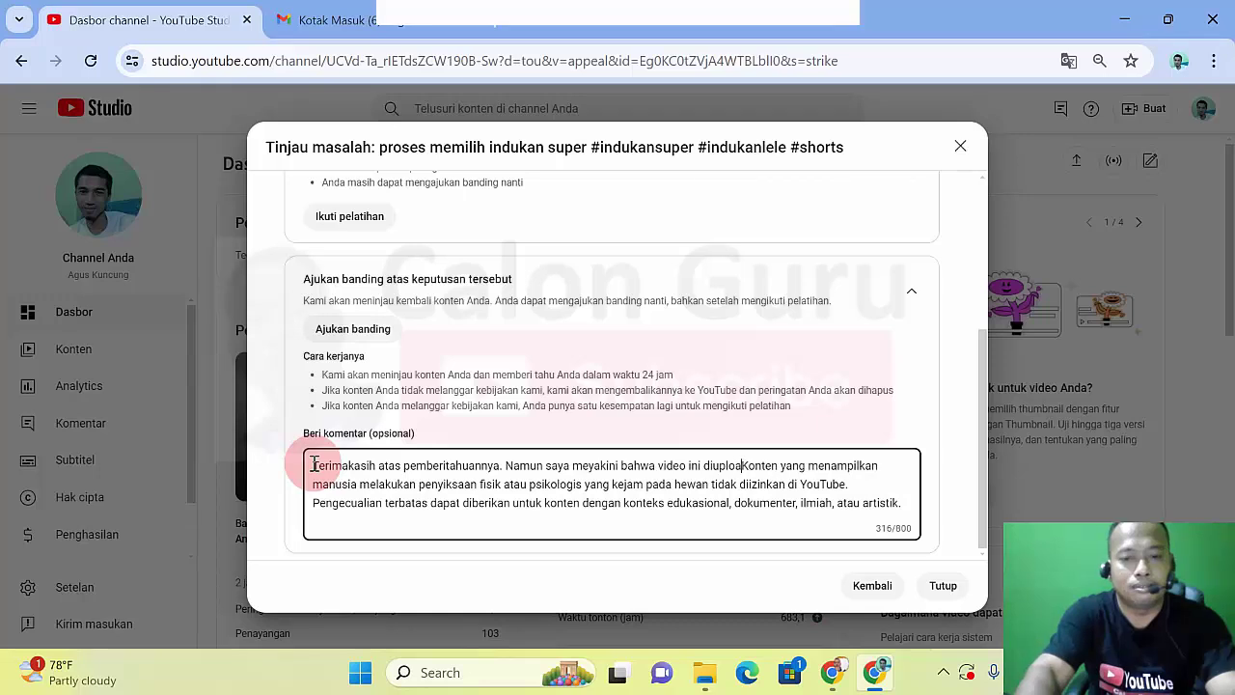
text(d untuk tujuan)
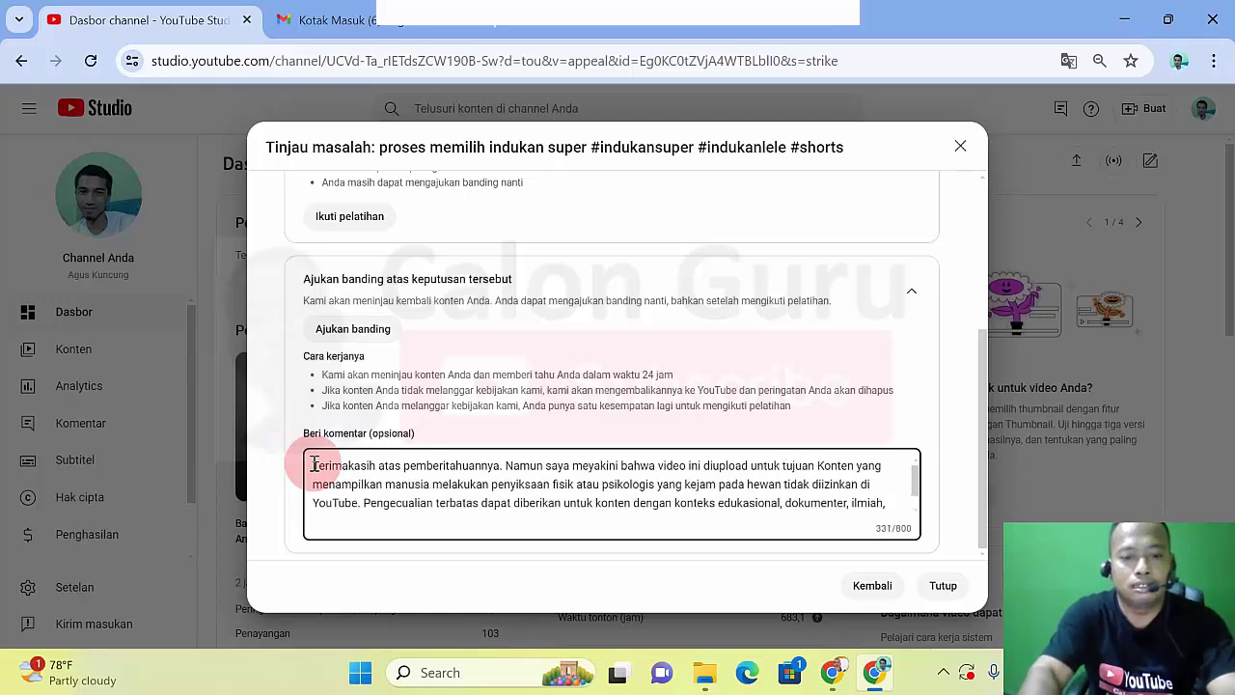
text( edukasi)
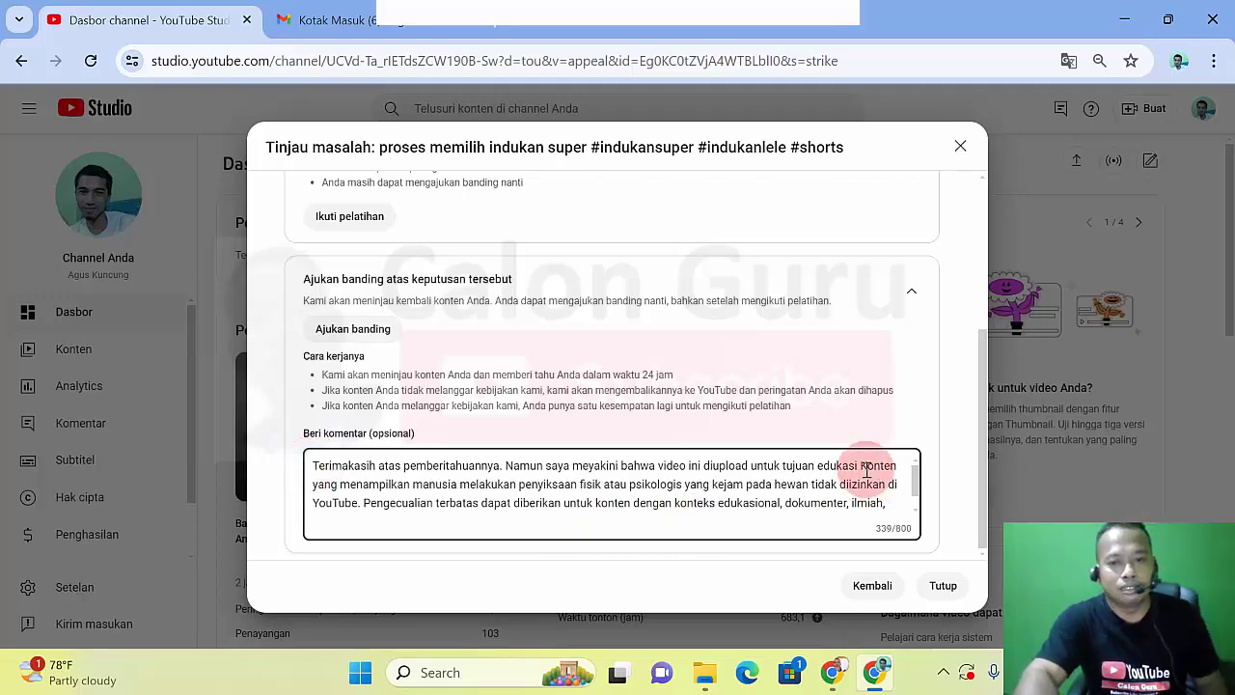
Step: Extend the appeal comment's opening with "tanpa ada unsur penyiksaan hewan." directly before the pasted policy text
text( t)
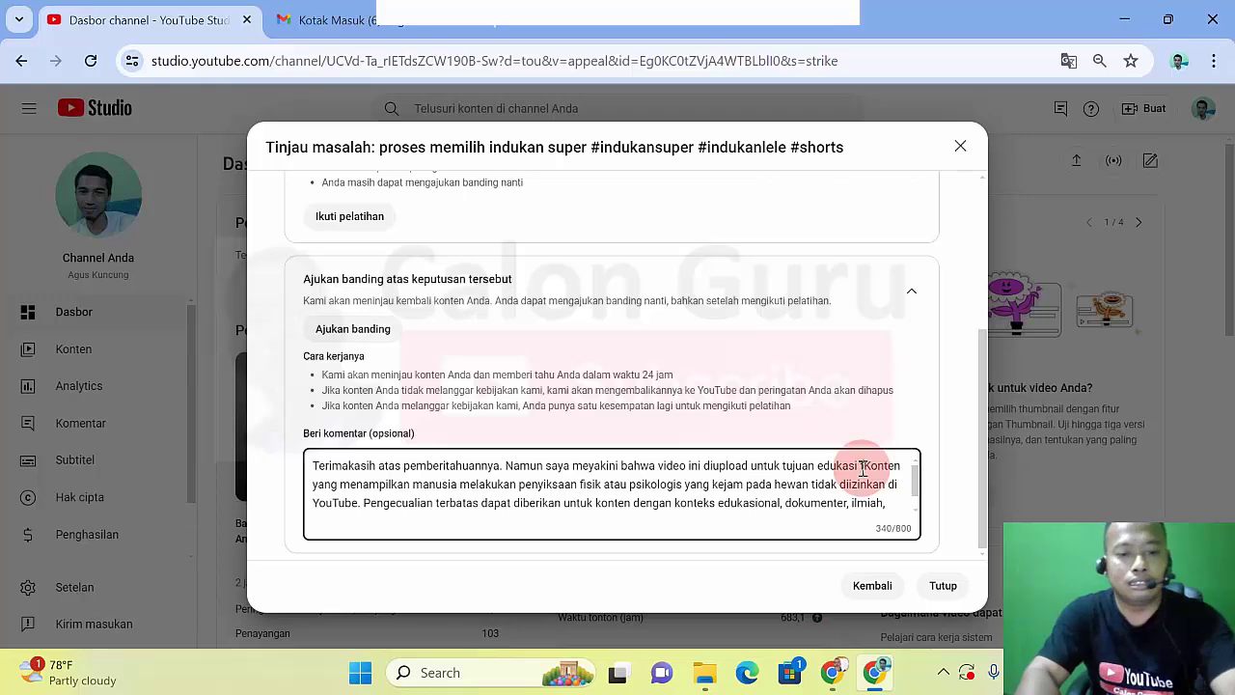
text(anpa ada )
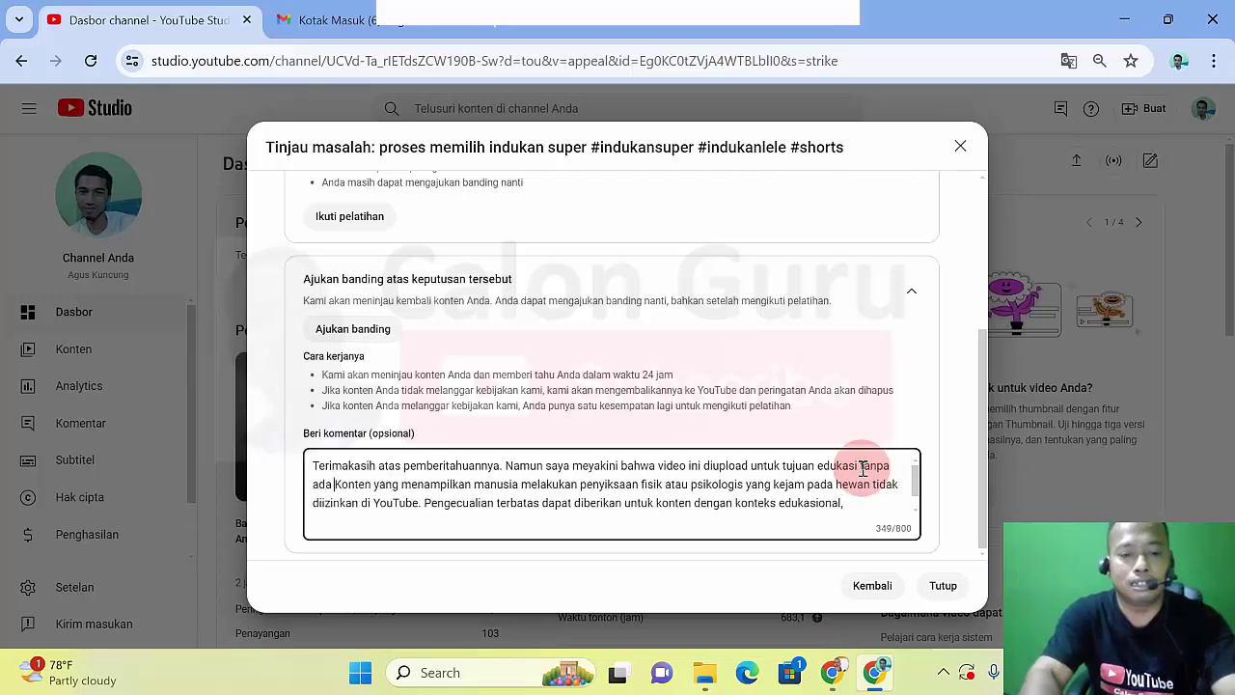
text(unsur )
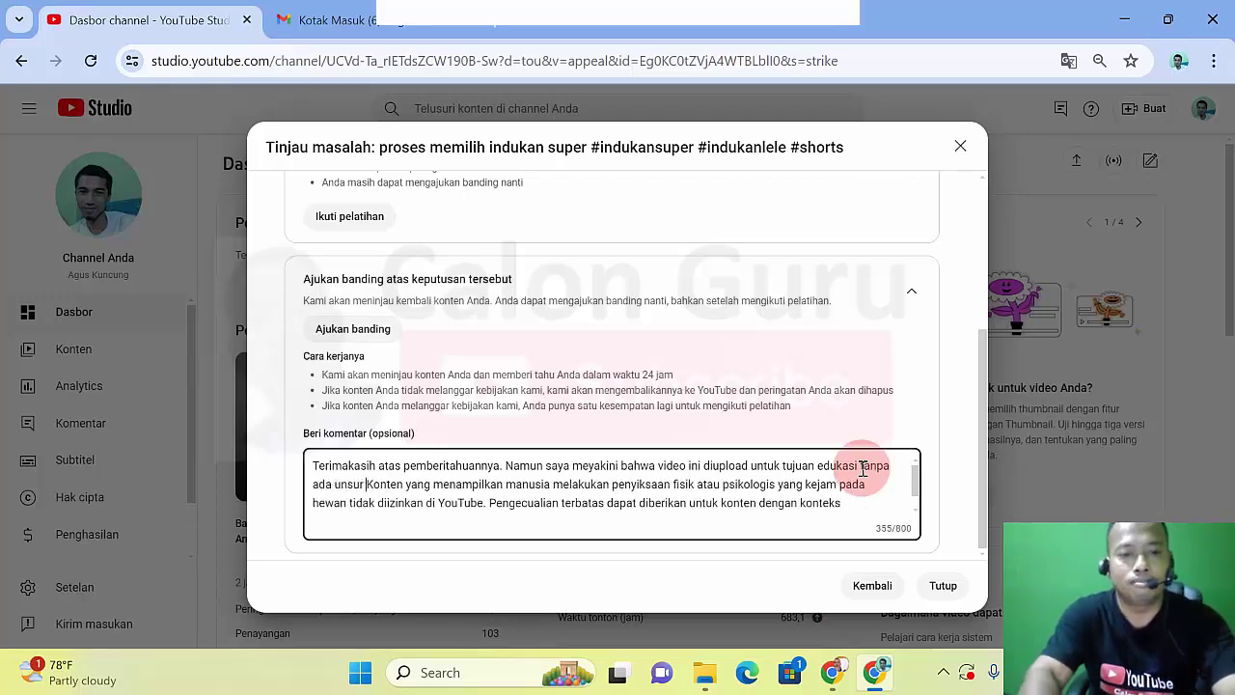
text(penyiks)
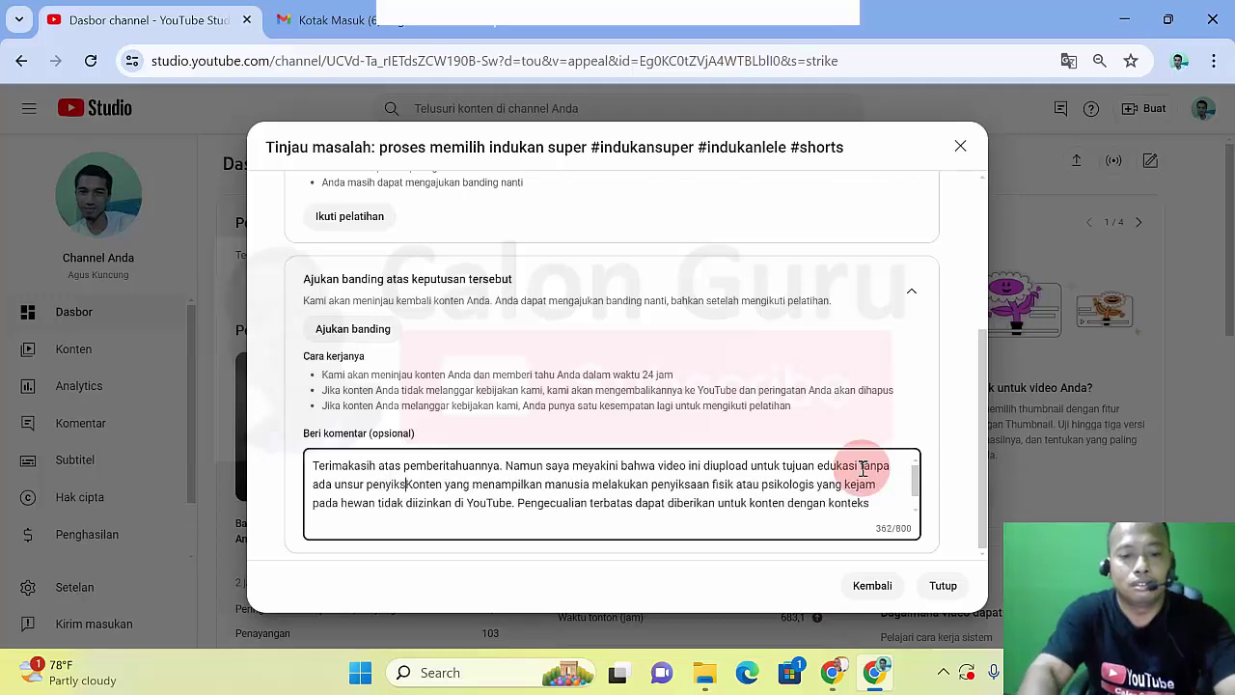
text(aan he)
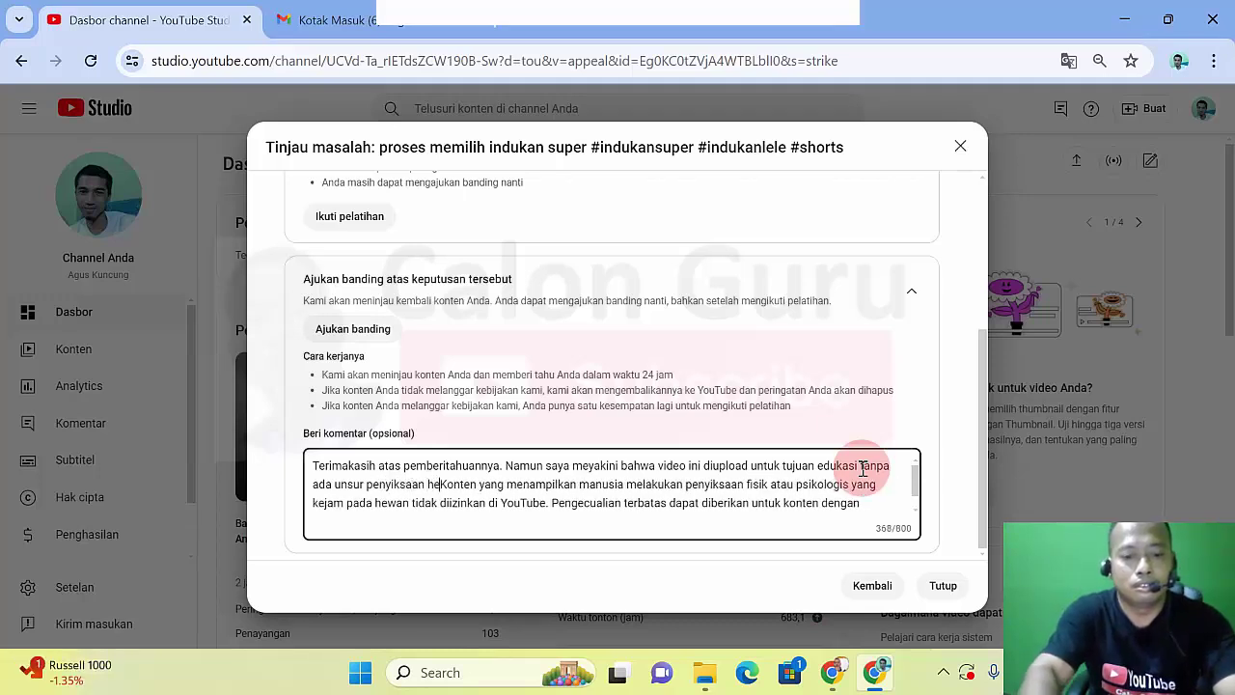
text(wan.)
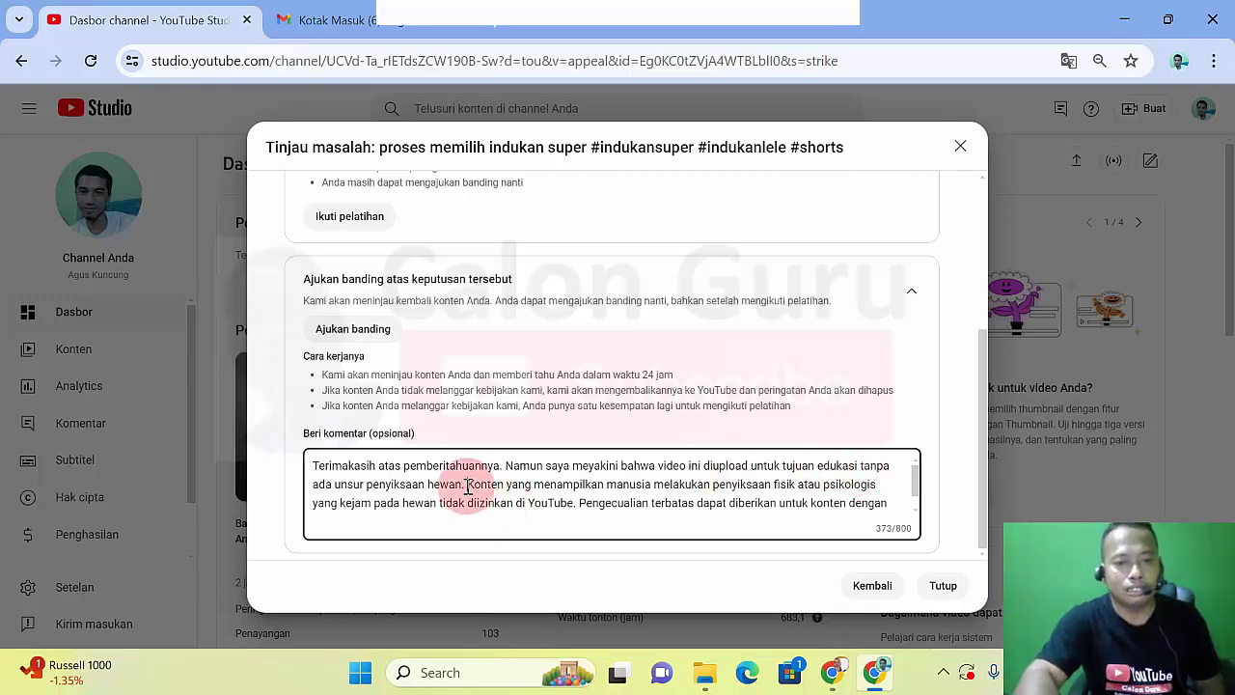
Step: Delete the pasted "Konten yang menampilkan manusia…" sentence and join the remaining text to "penyiksaan hewan" with "yang termasuk dalam"
drag(467, 485, 576, 485)
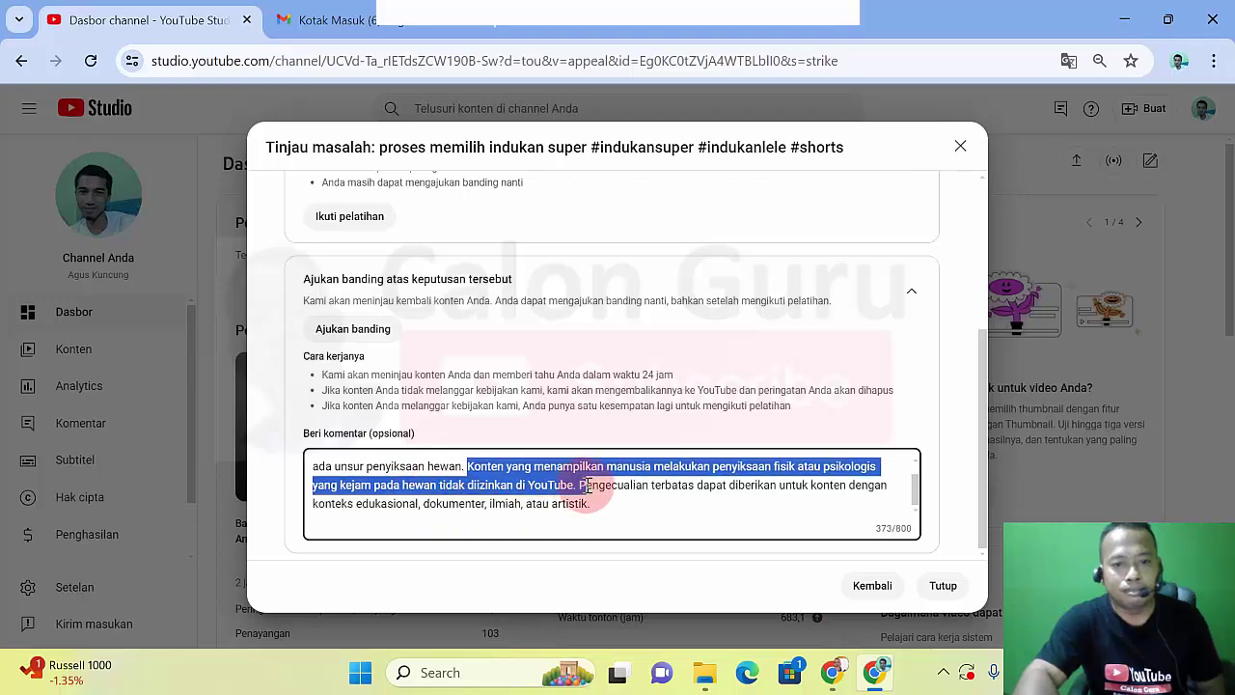
key(BackSpace)
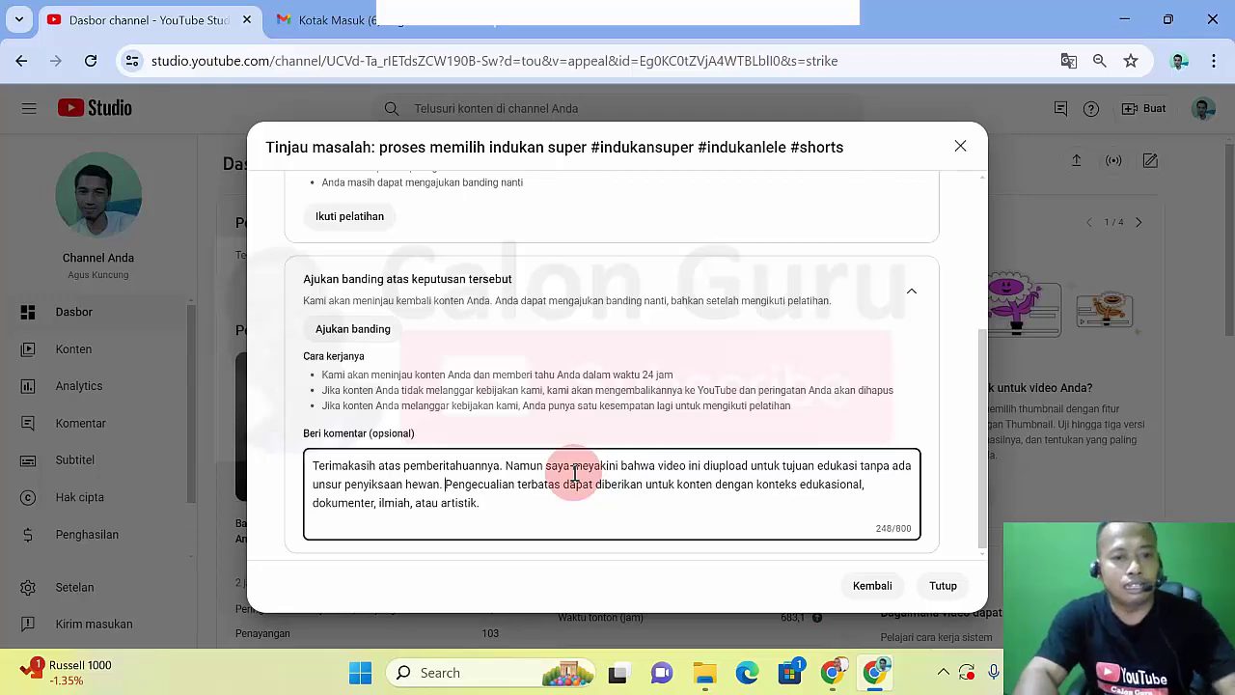
key(BackSpace)
key(BackSpace)
text(yang te)
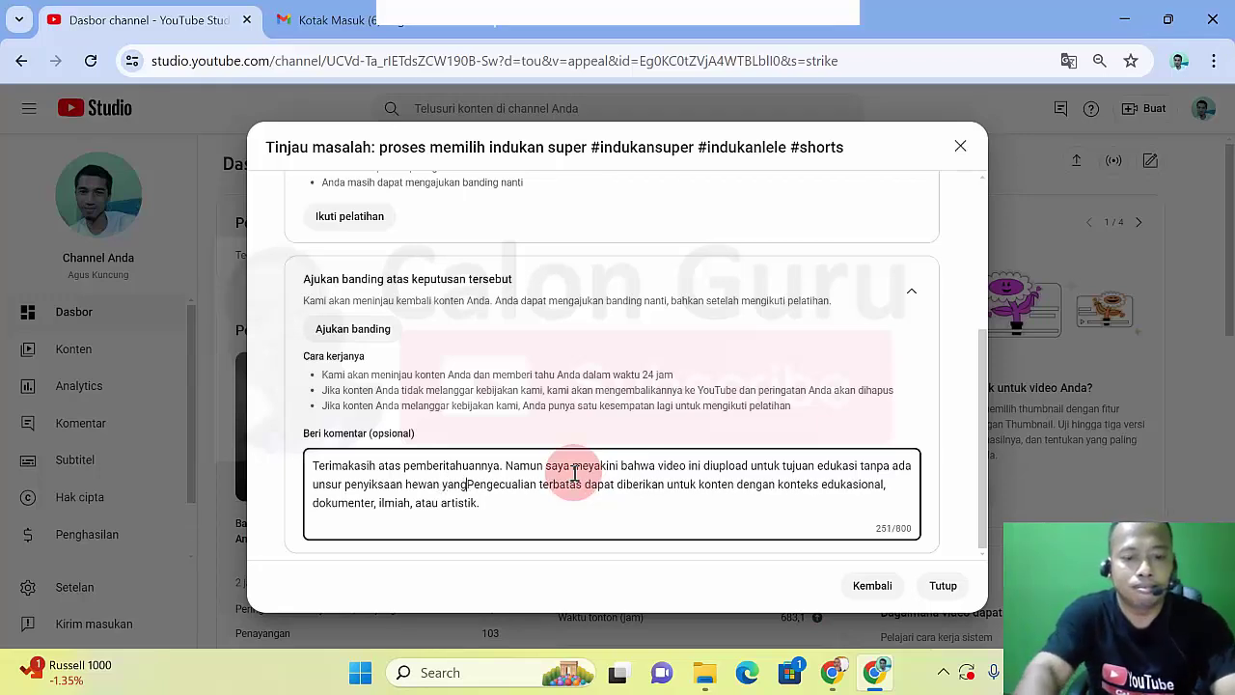
text(rmau)
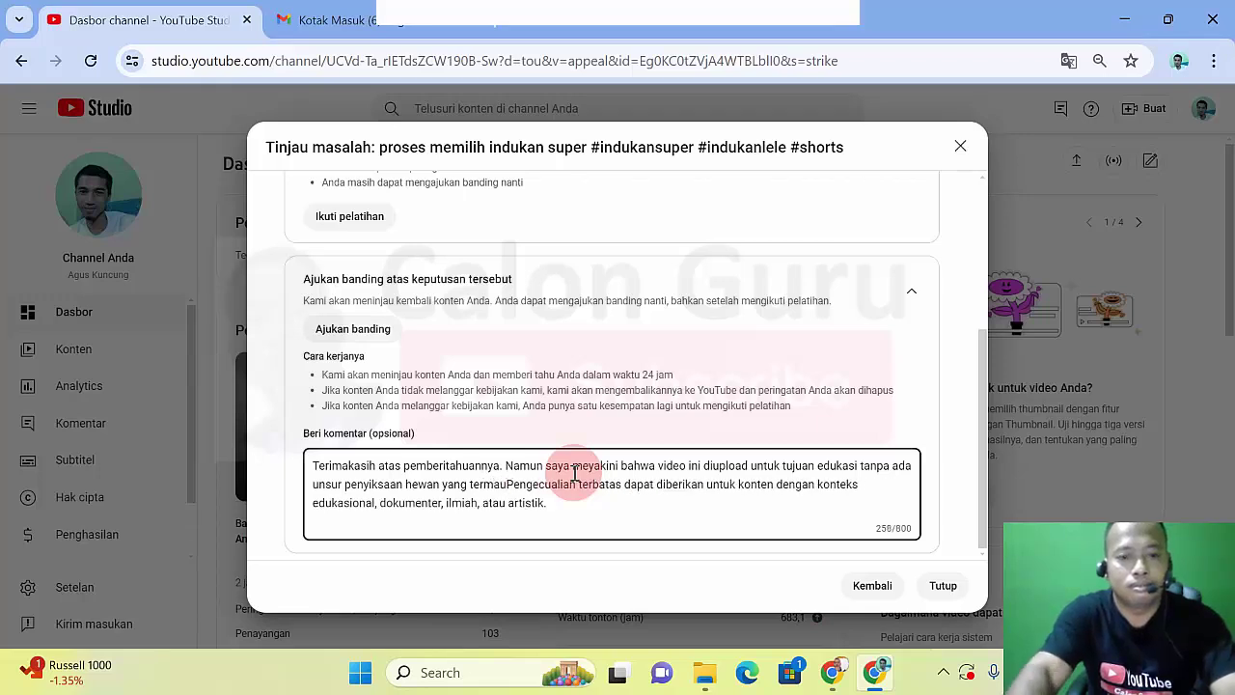
key(BackSpace)
text(suk dalam)
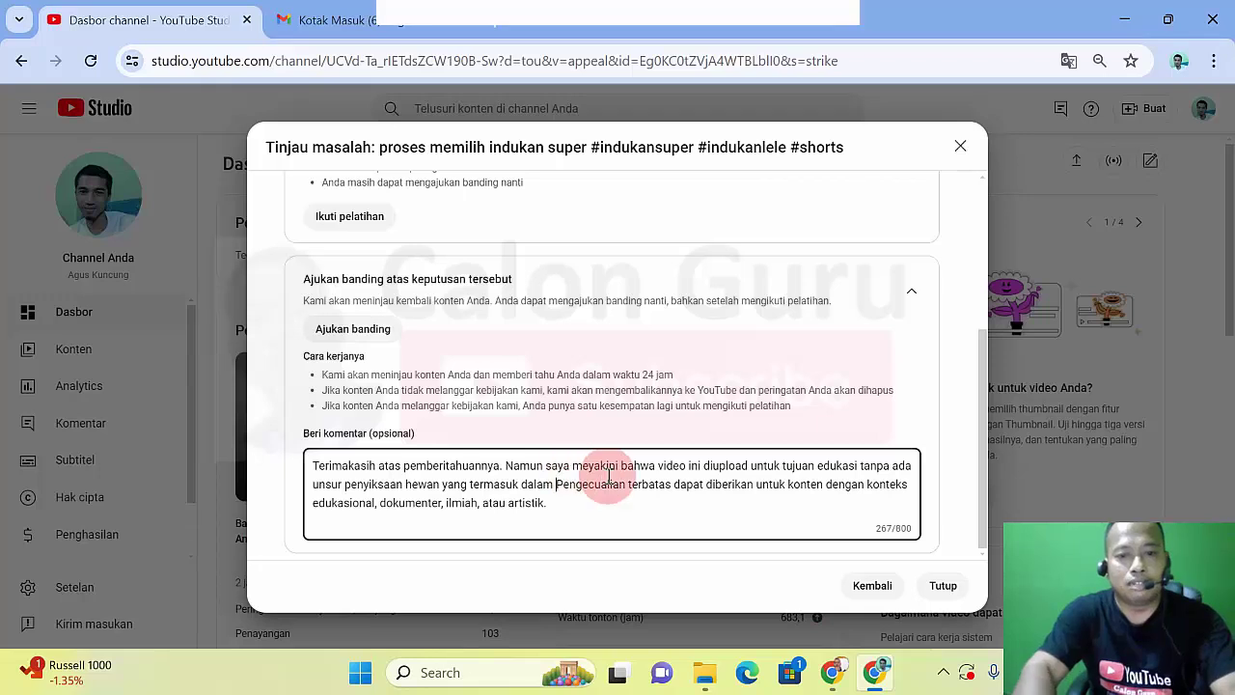
Step: Replace "dapat diberikan" with "yang diberikan" after "Pengecualian terbatas" in the appeal comment
click(676, 483)
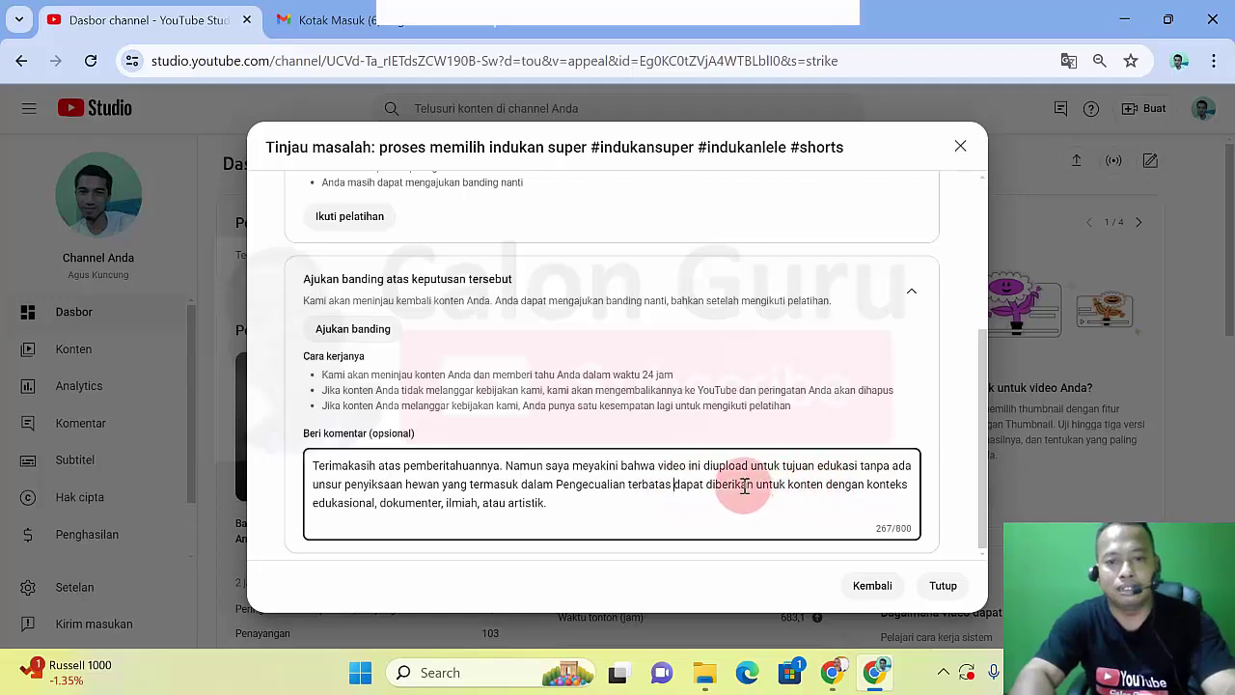
double_click(676, 484)
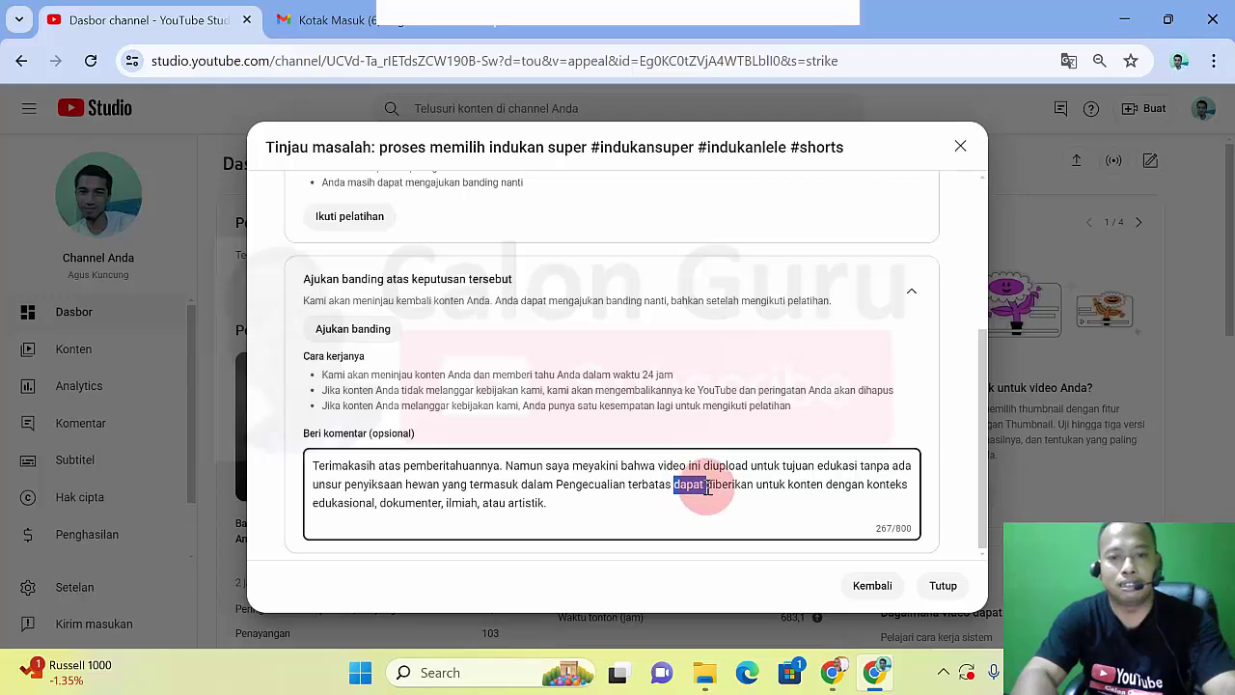
text(yang diberika)
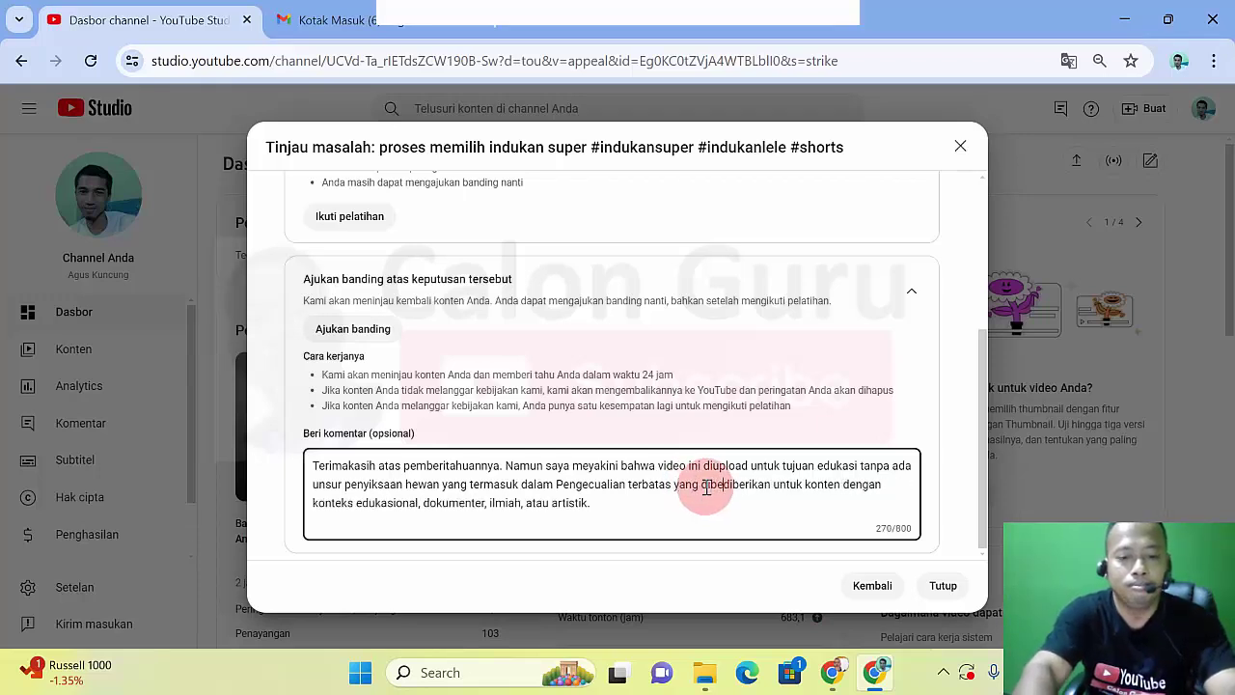
text(n)
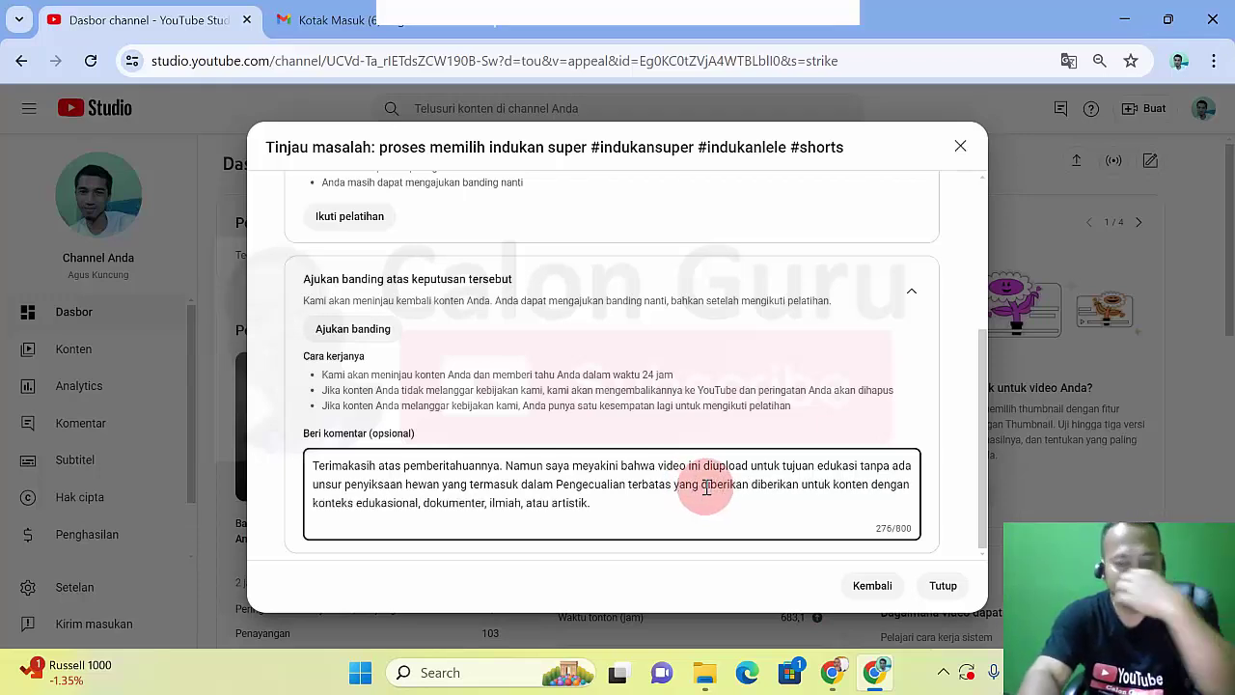
key(Delete)
key(Delete)
key(Delete)
key(Delete)
key(Delete)
key(Delete)
key(Delete)
key(Delete)
key(Delete)
key(Delete)
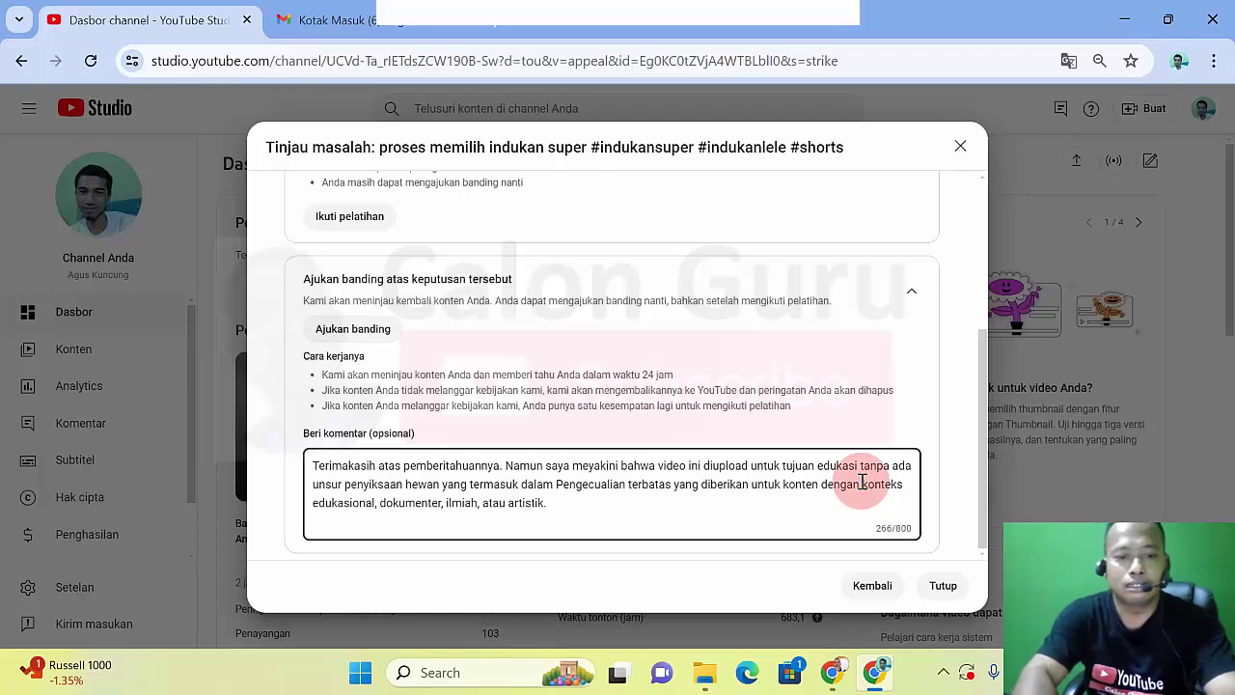
Step: Insert "sejenisnya berupa" after "konten dengan" and remove "konteks edukasional," from the appeal comment
text(sejenisny)
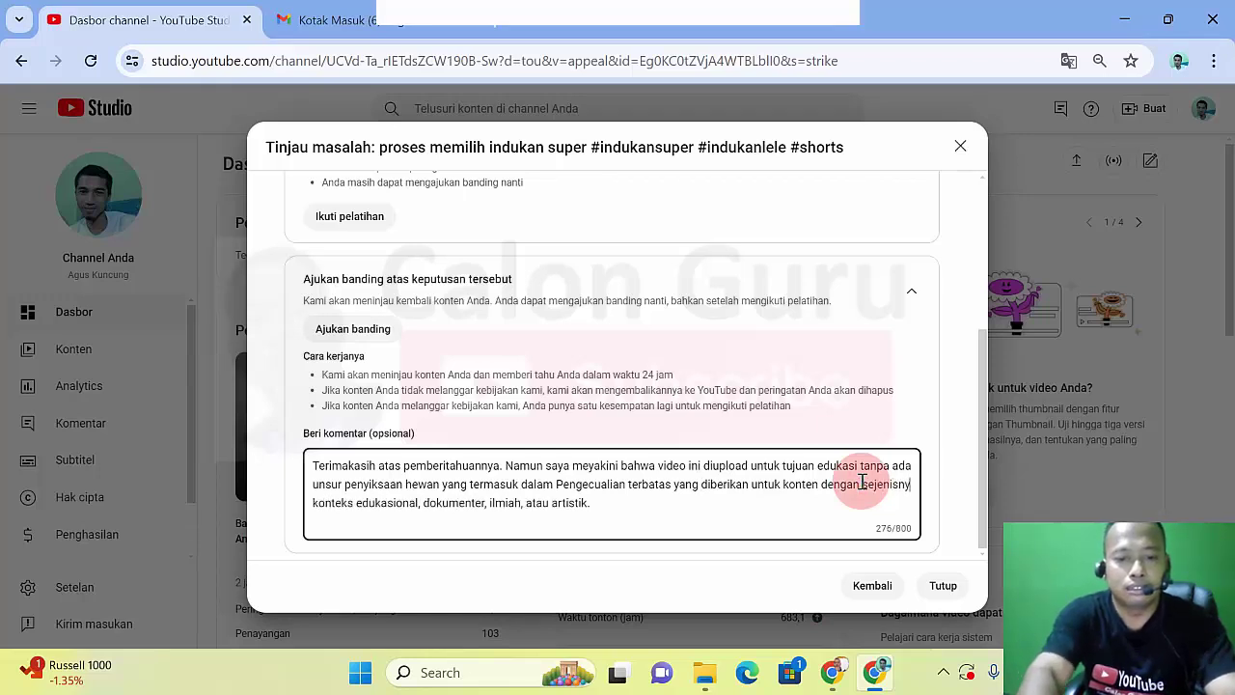
text(a berupa konteks edukasional, dokumenter, ilmiah, atau artistik.)
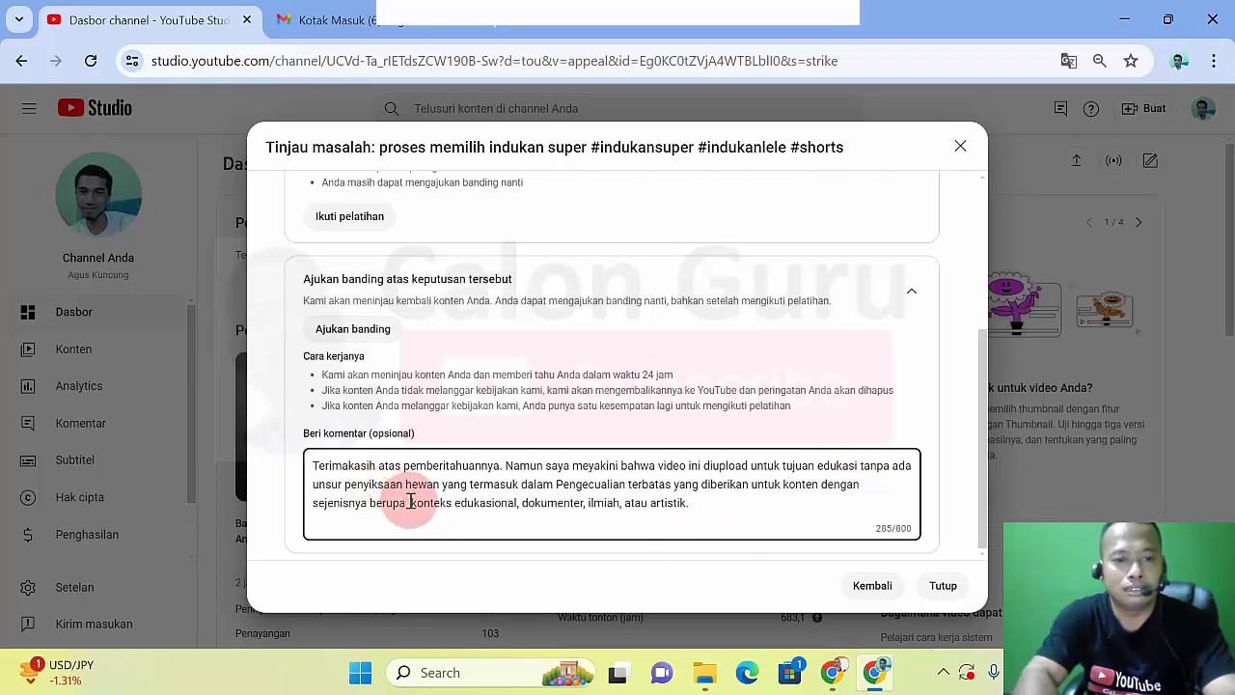
drag(411, 503, 522, 503)
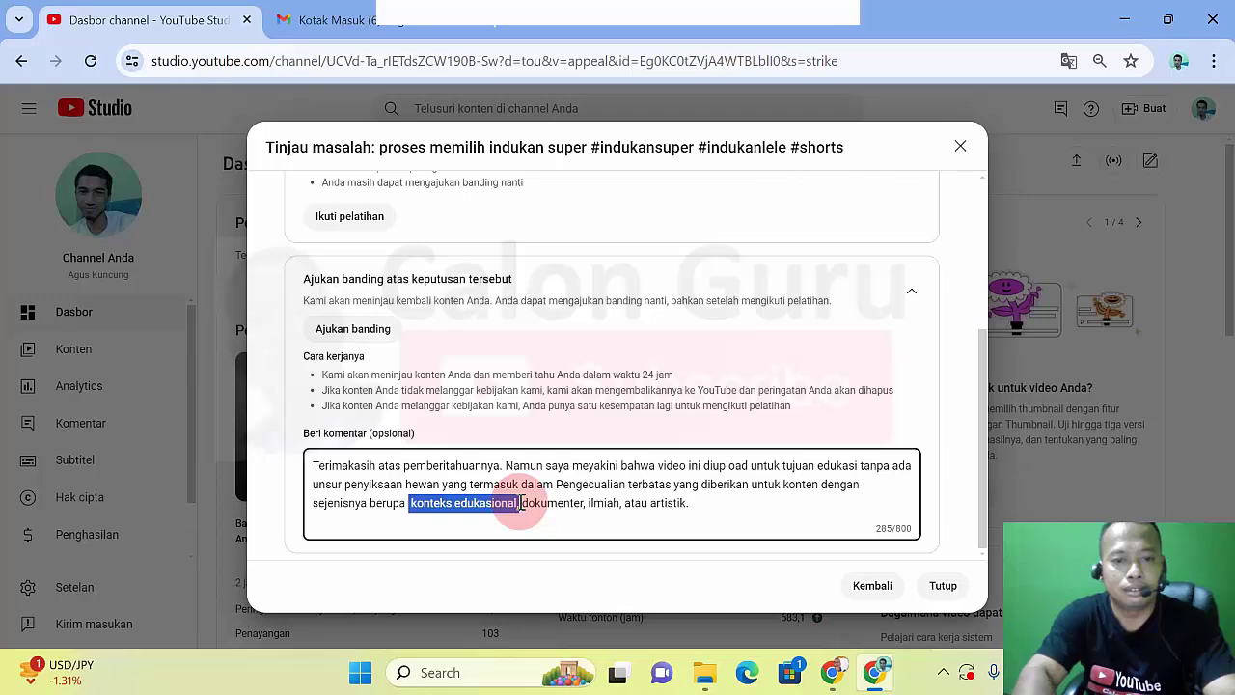
key(BackSpace)
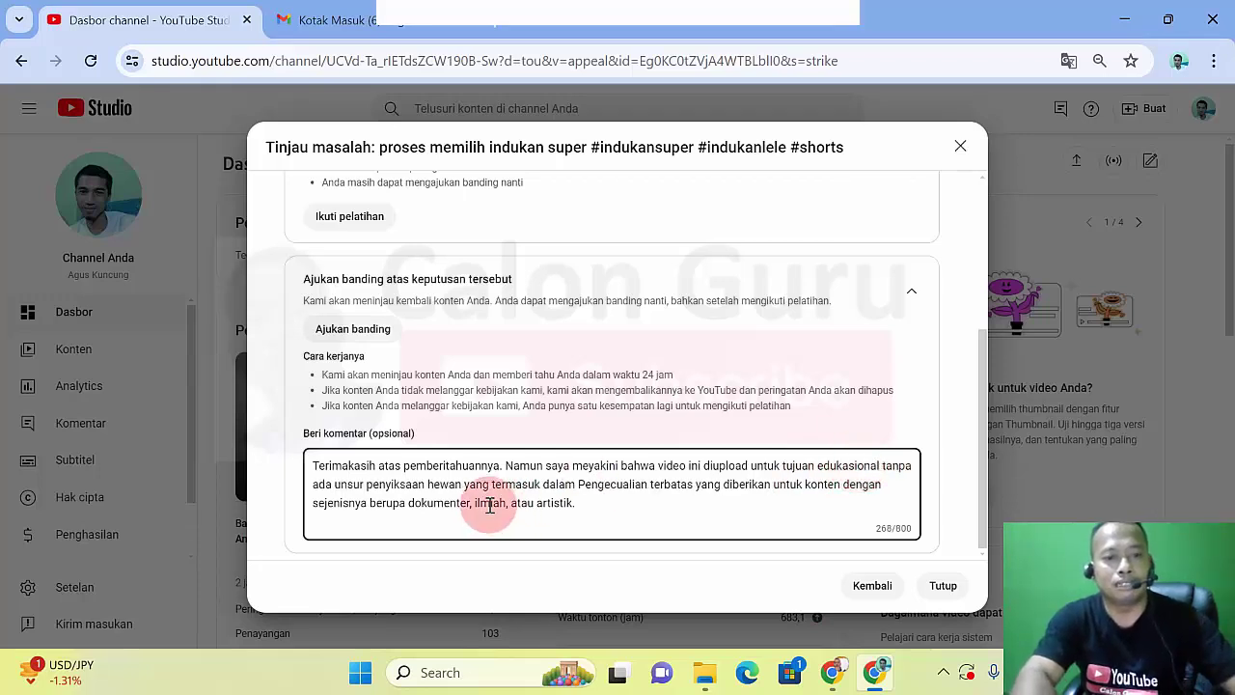
Step: Add two closing lines to the end of the appeal comment: "Mohon ditinjau kembali" and "terimakasih"
click(621, 510)
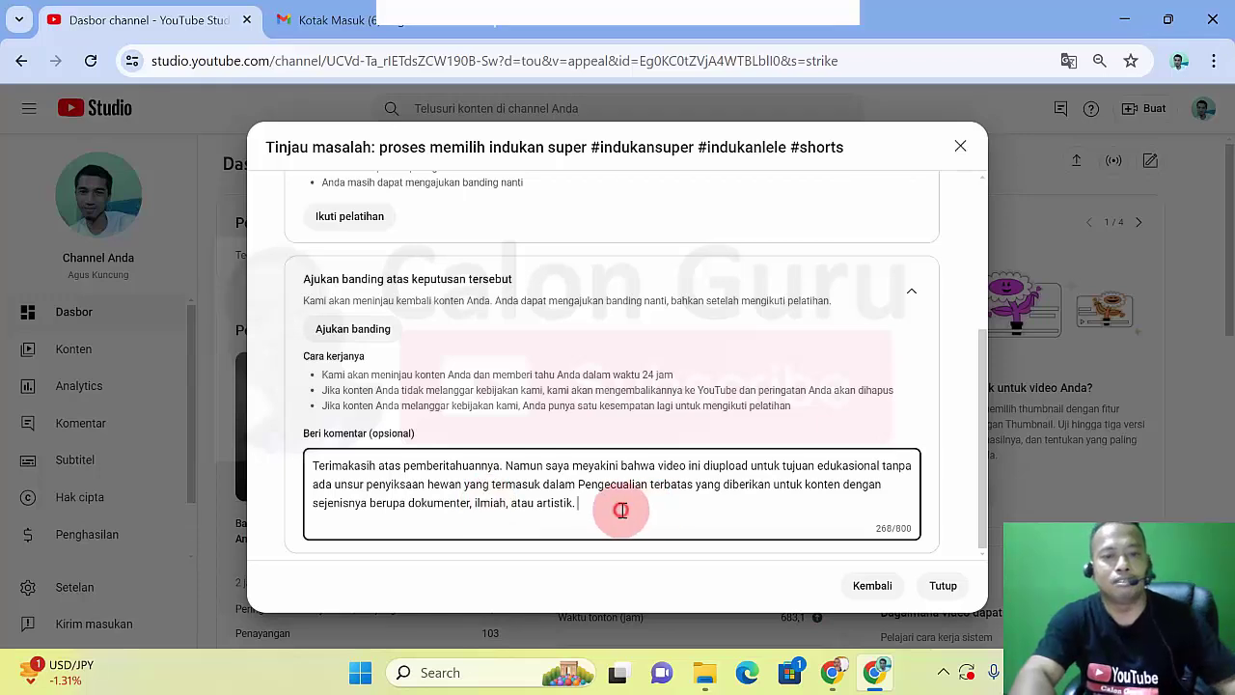
key(Return)
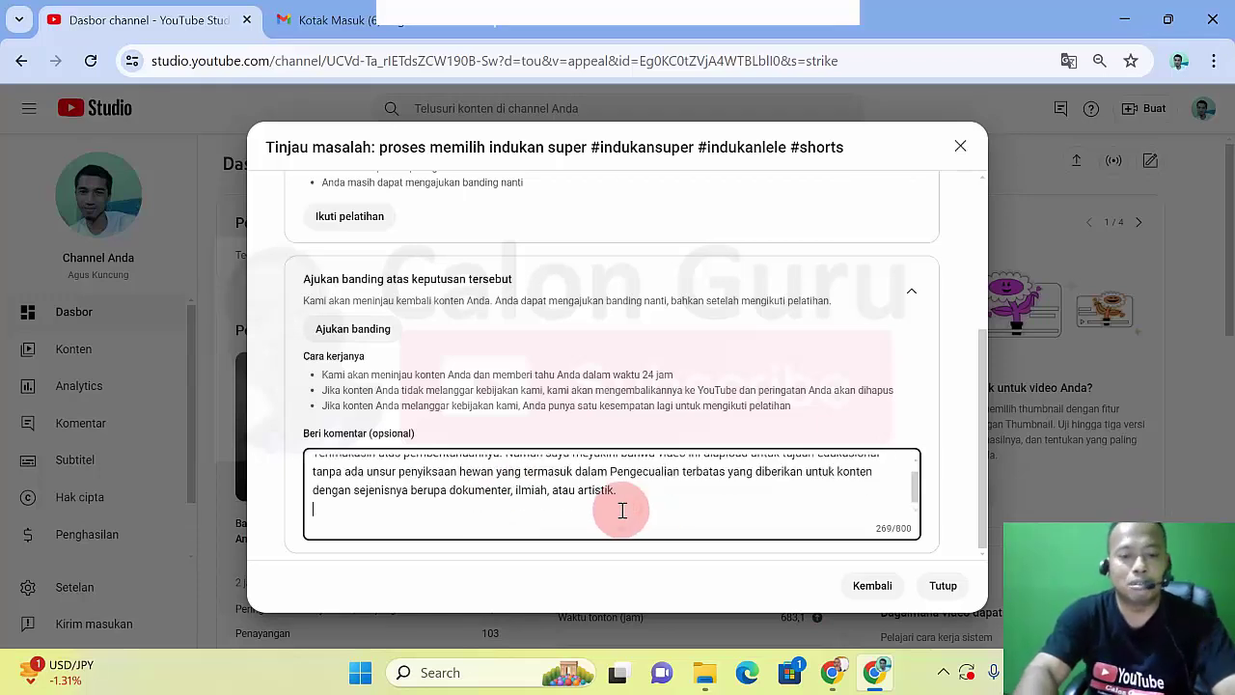
text(Mohon)
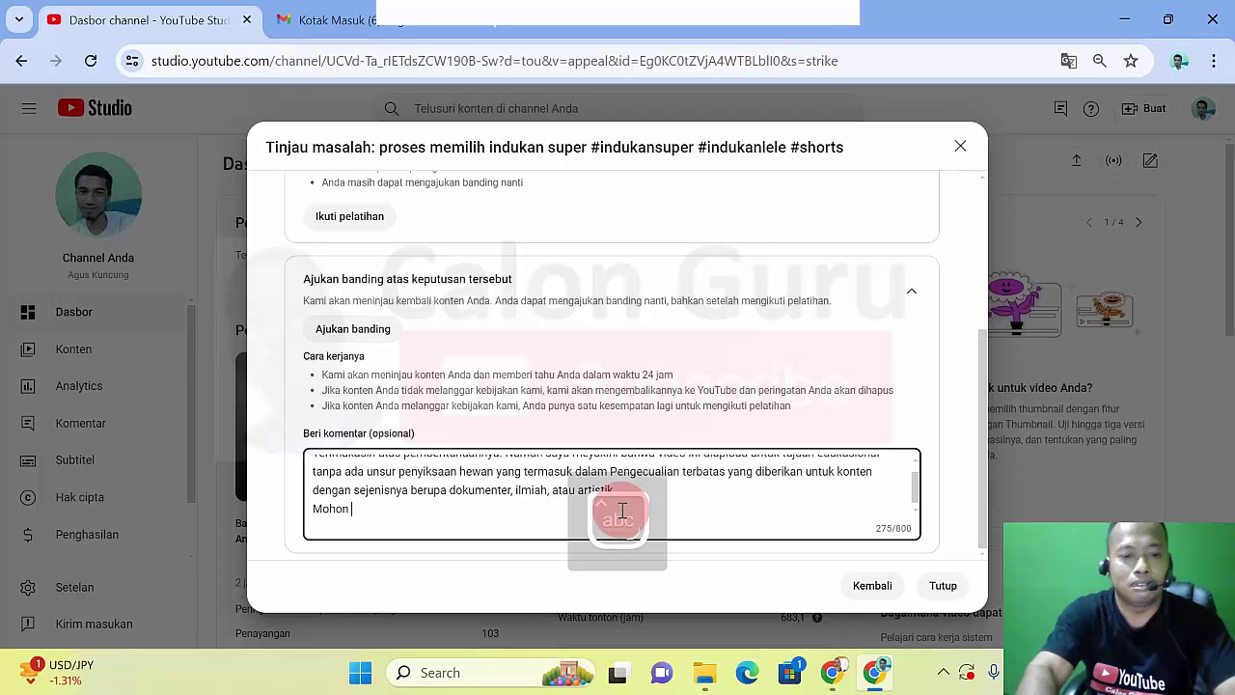
text(ditin)
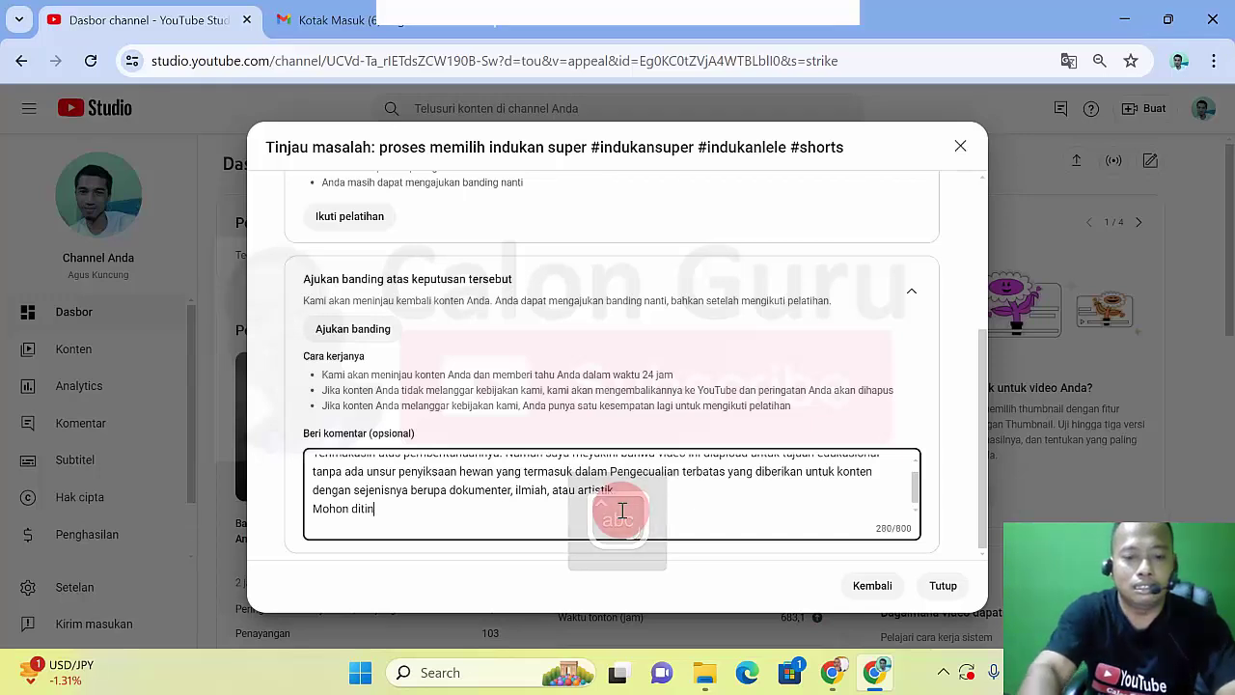
text(jau kembali)
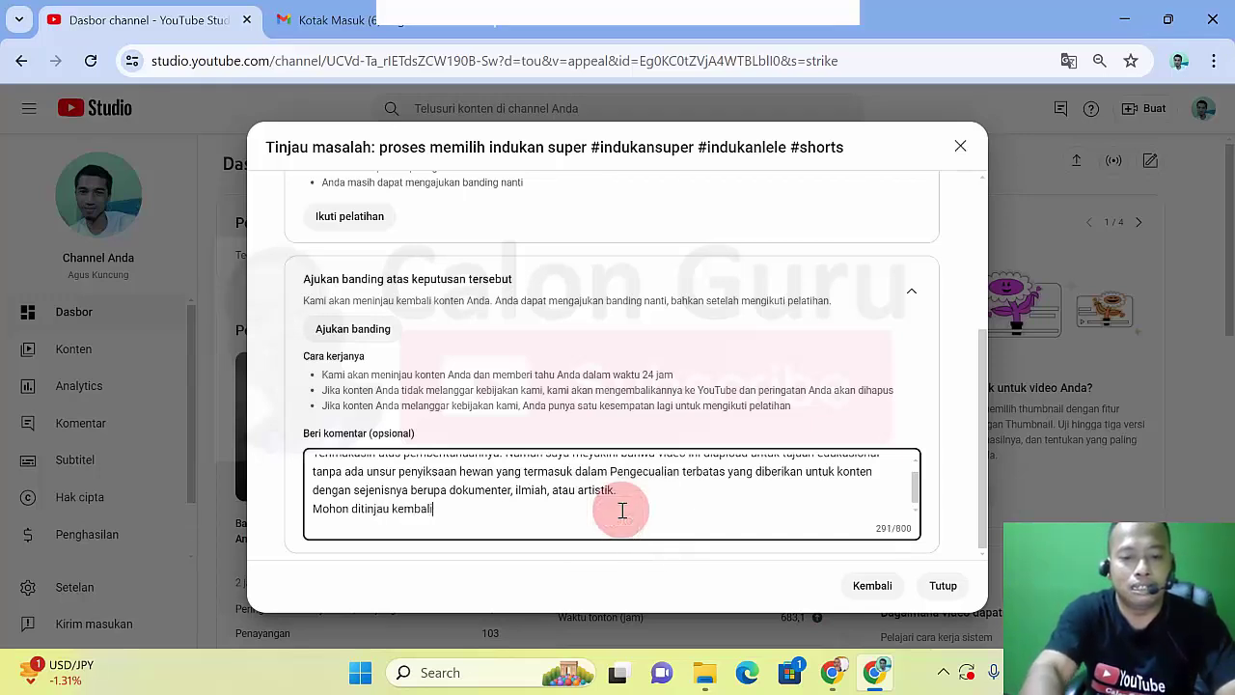
key(Return)
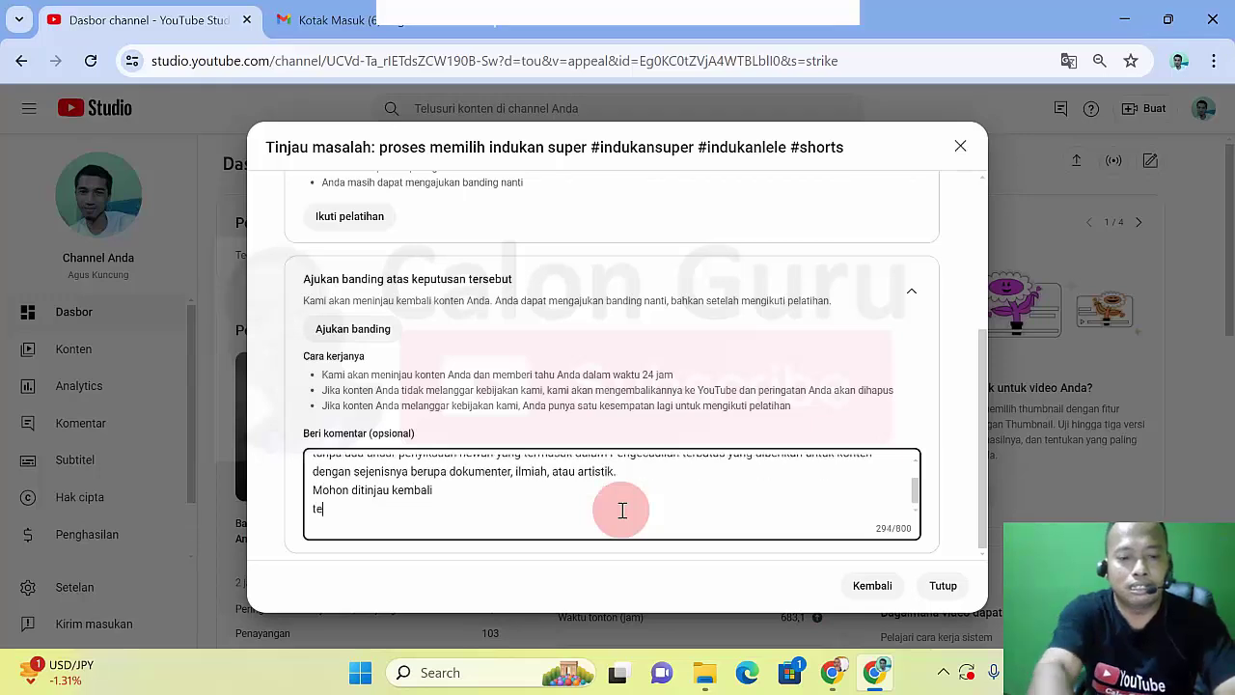
text(terimak)
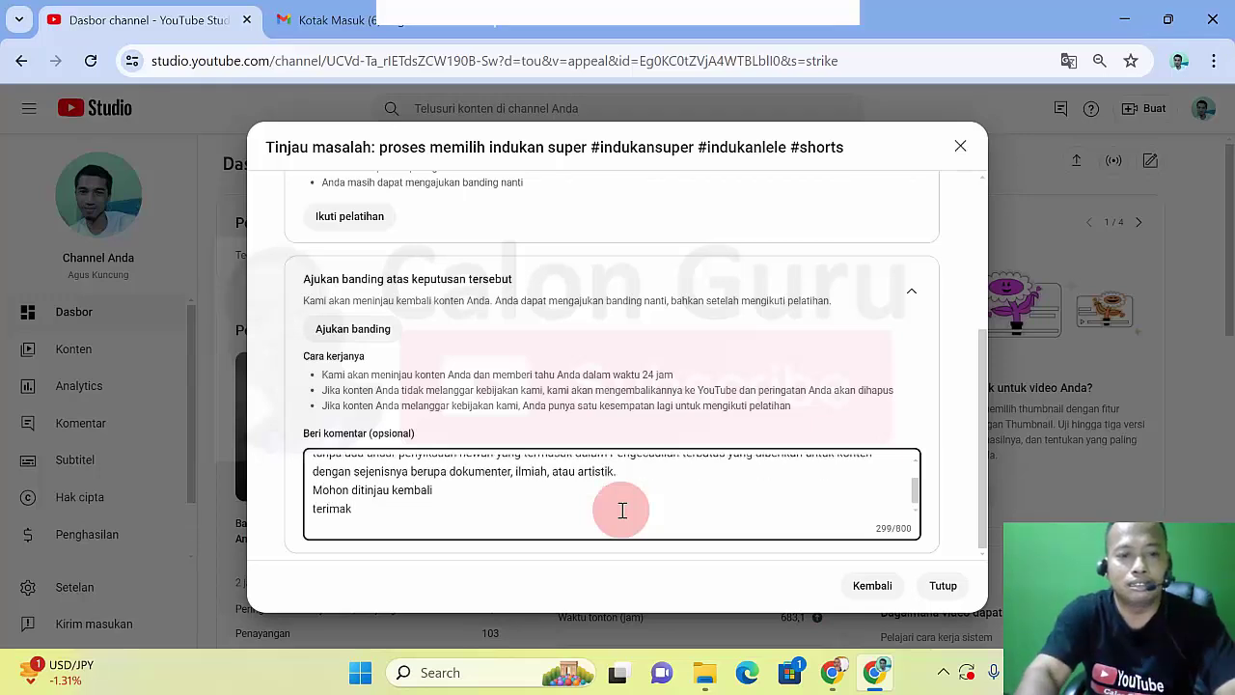
text(asih)
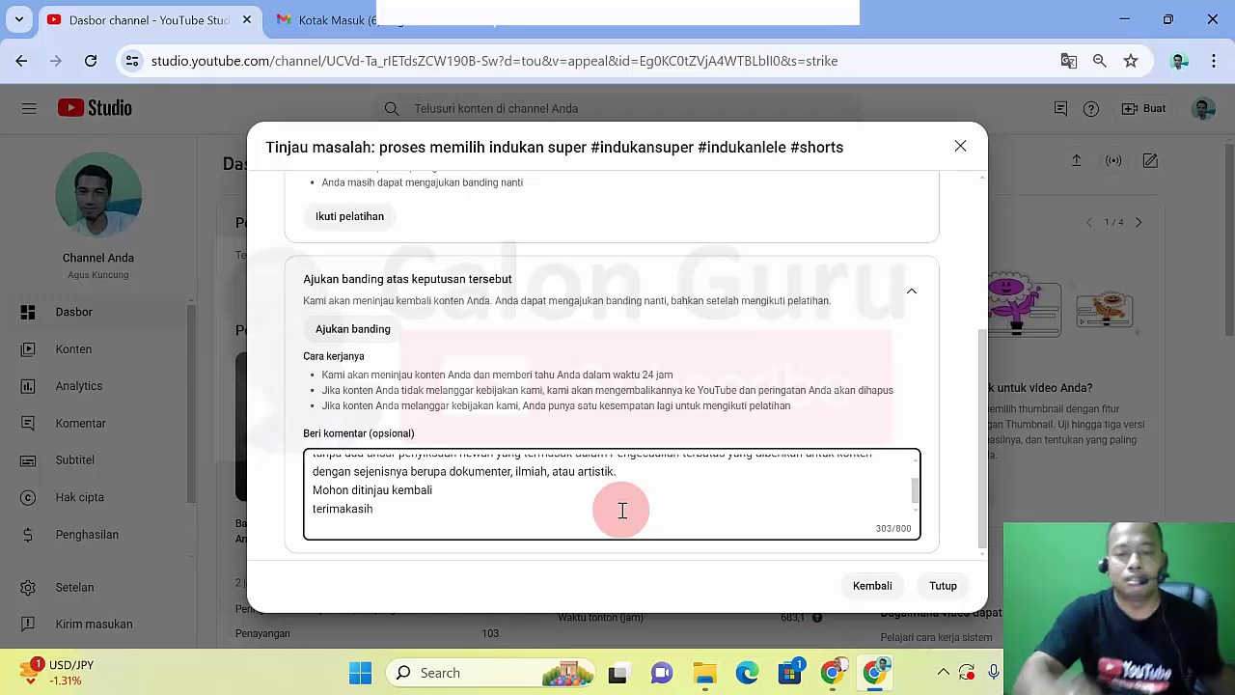
Step: Check the end of the comment, remain in the issue review and submit the appeal with the finished comment
click(981, 417)
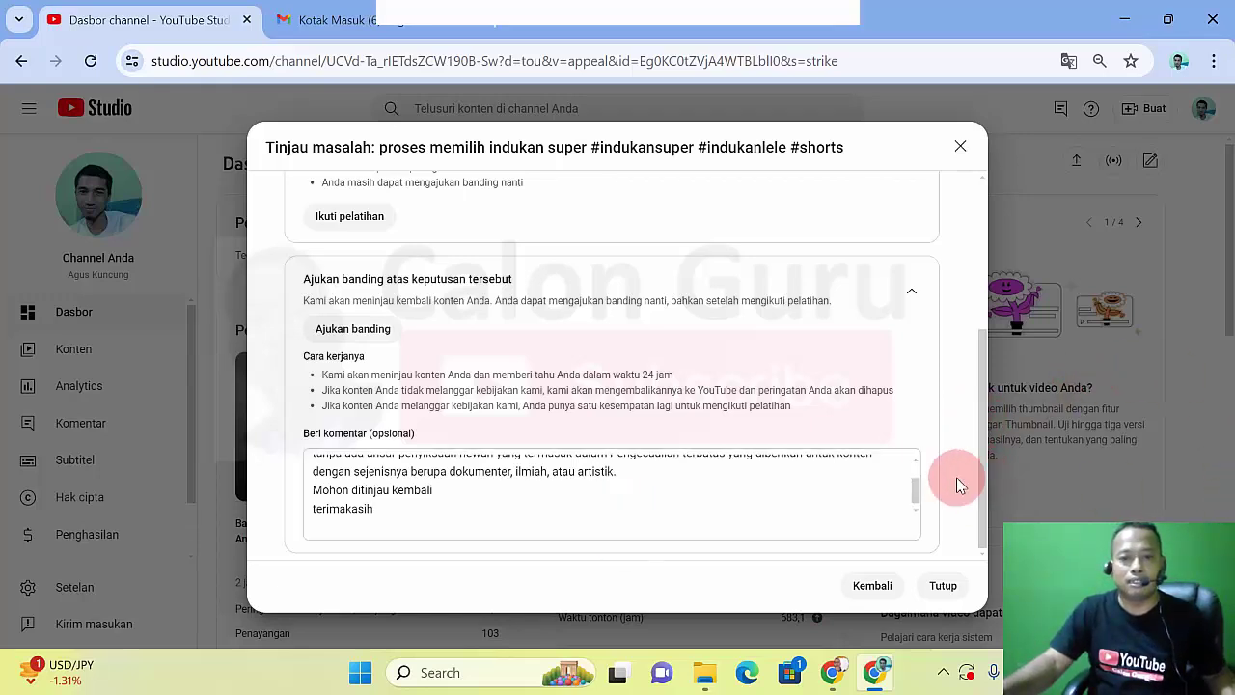
drag(918, 489, 915, 522)
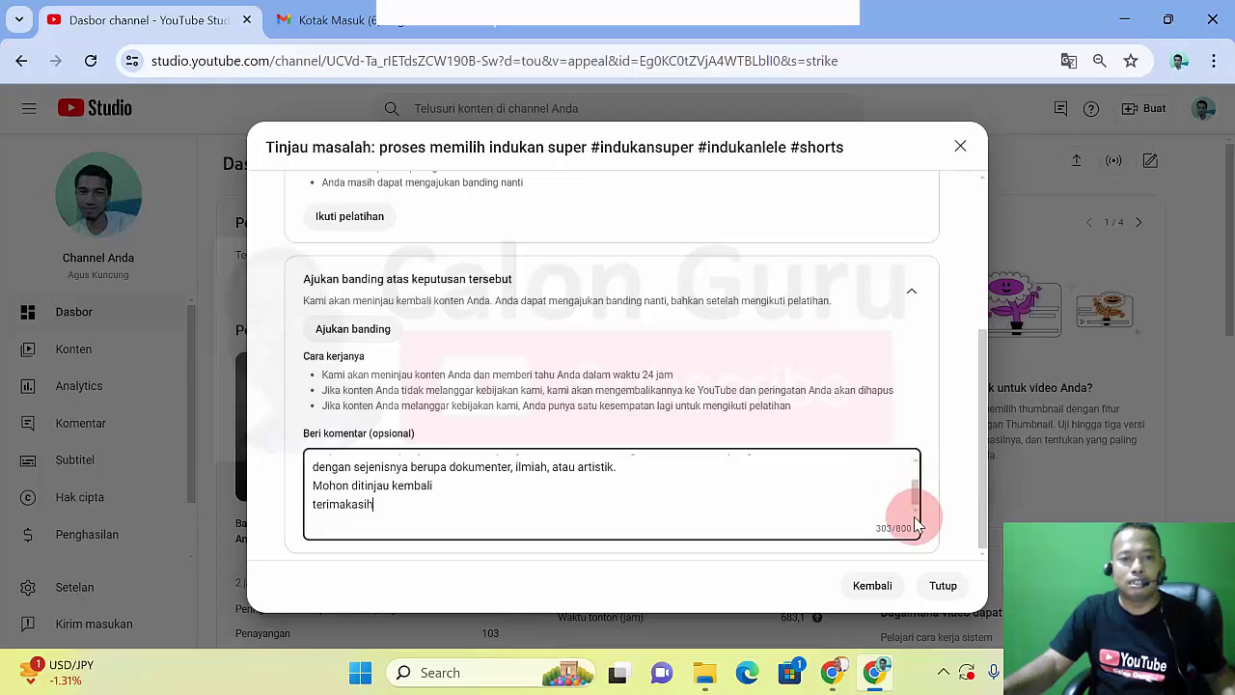
click(944, 433)
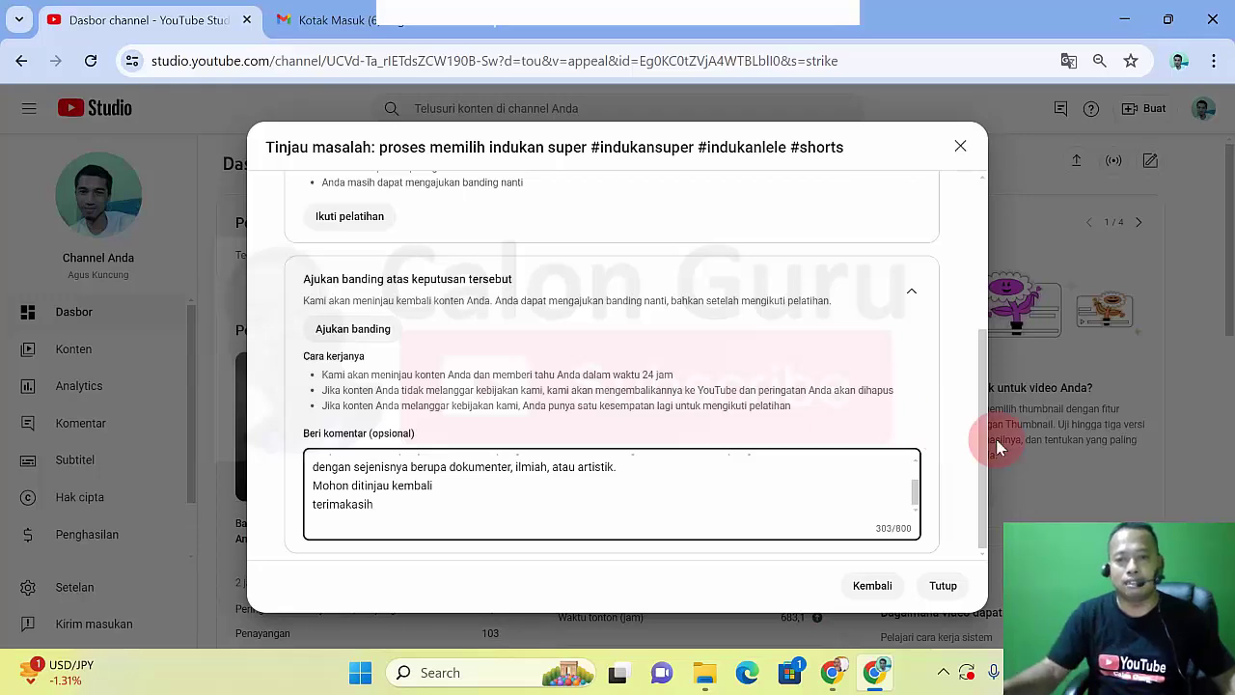
click(941, 586)
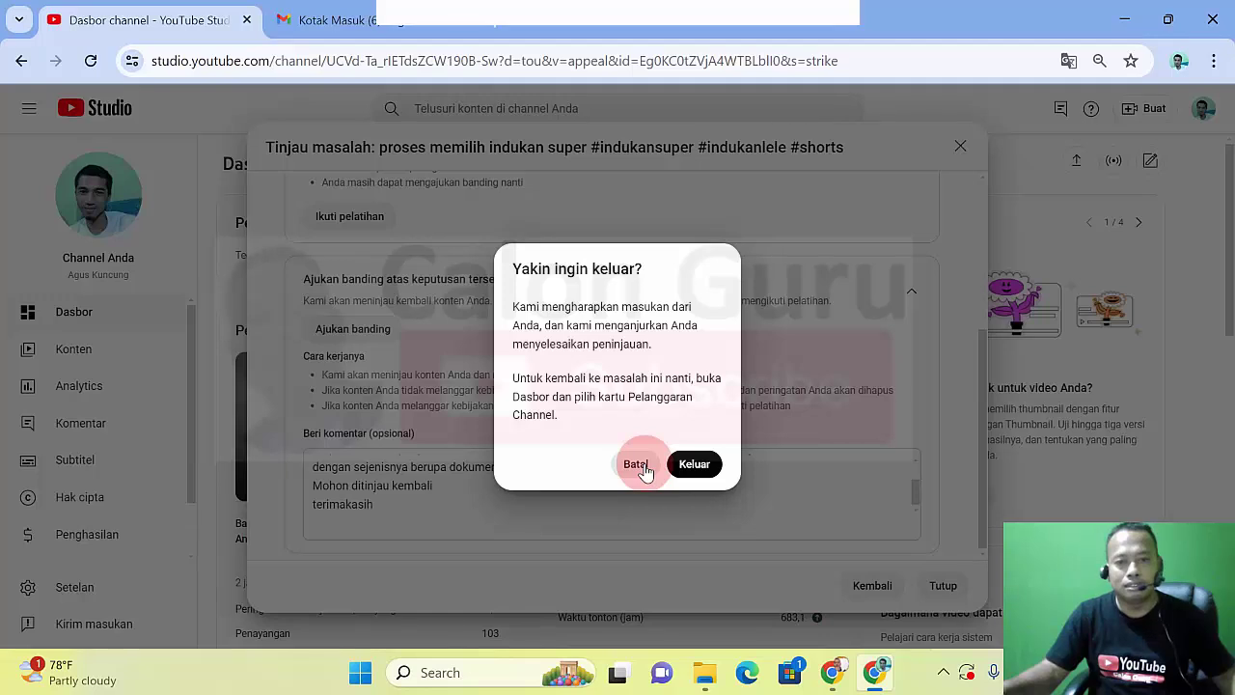
click(694, 464)
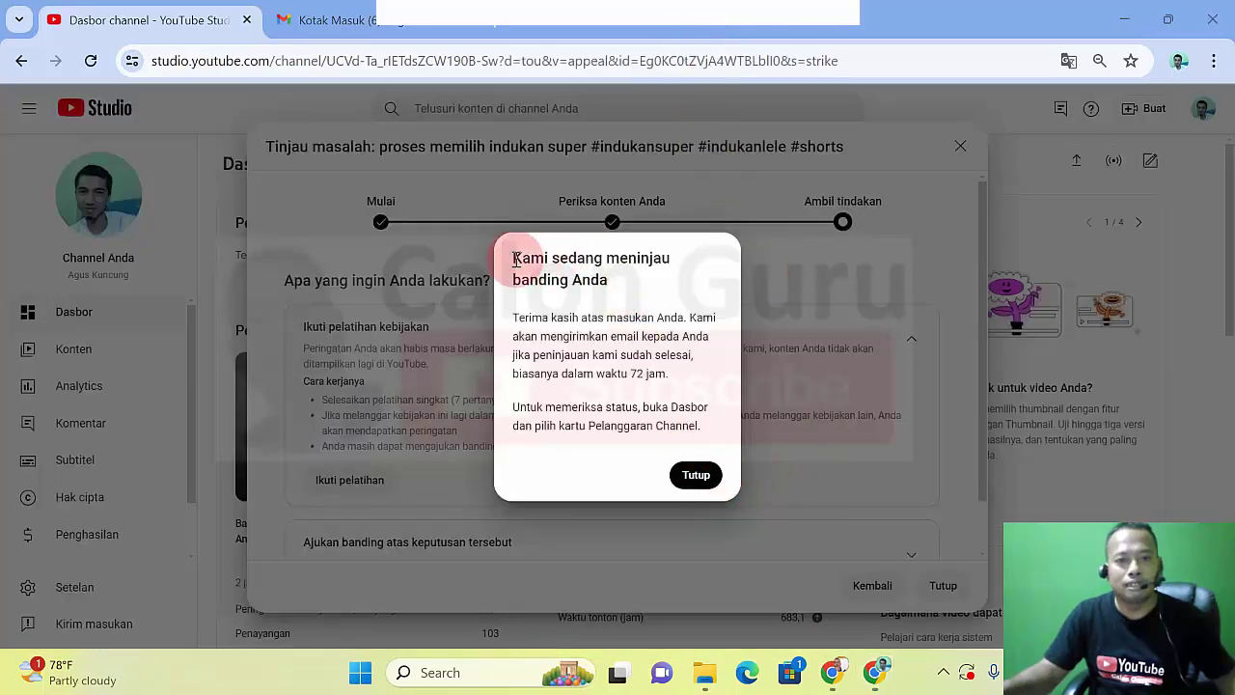
Step: Read and dismiss the appeal confirmation, then check the appeal section and close the issue review to return to the channel dashboard
drag(514, 258, 653, 319)
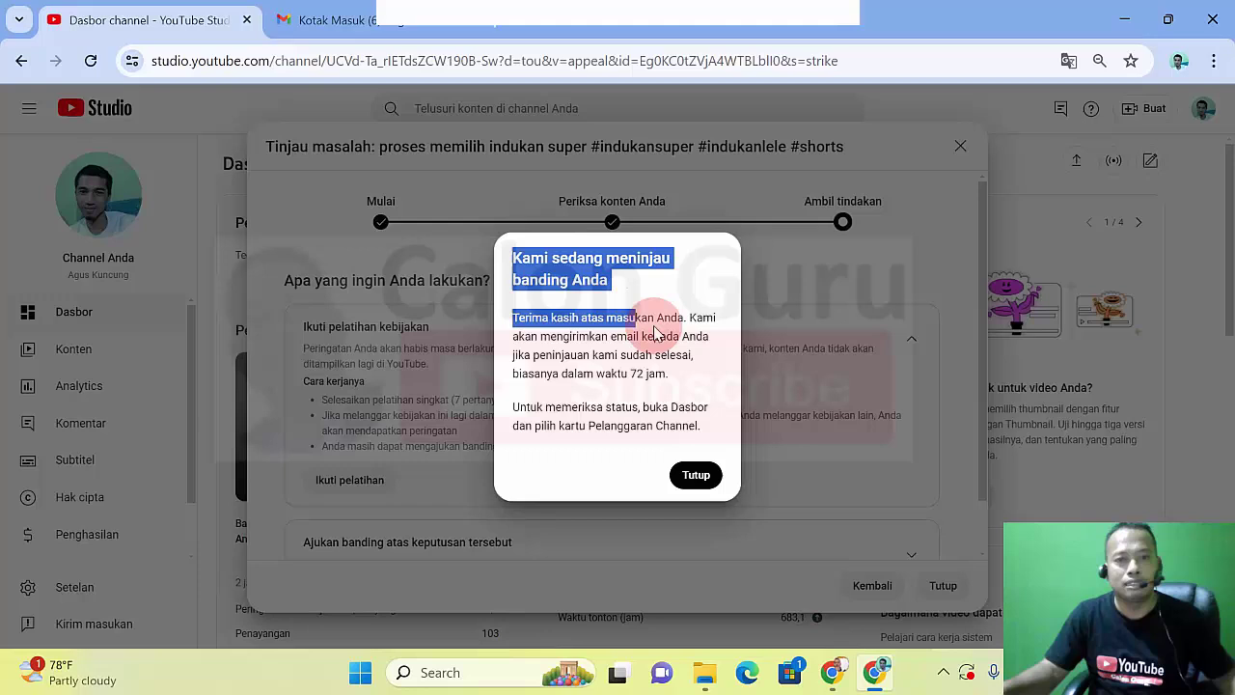
click(676, 393)
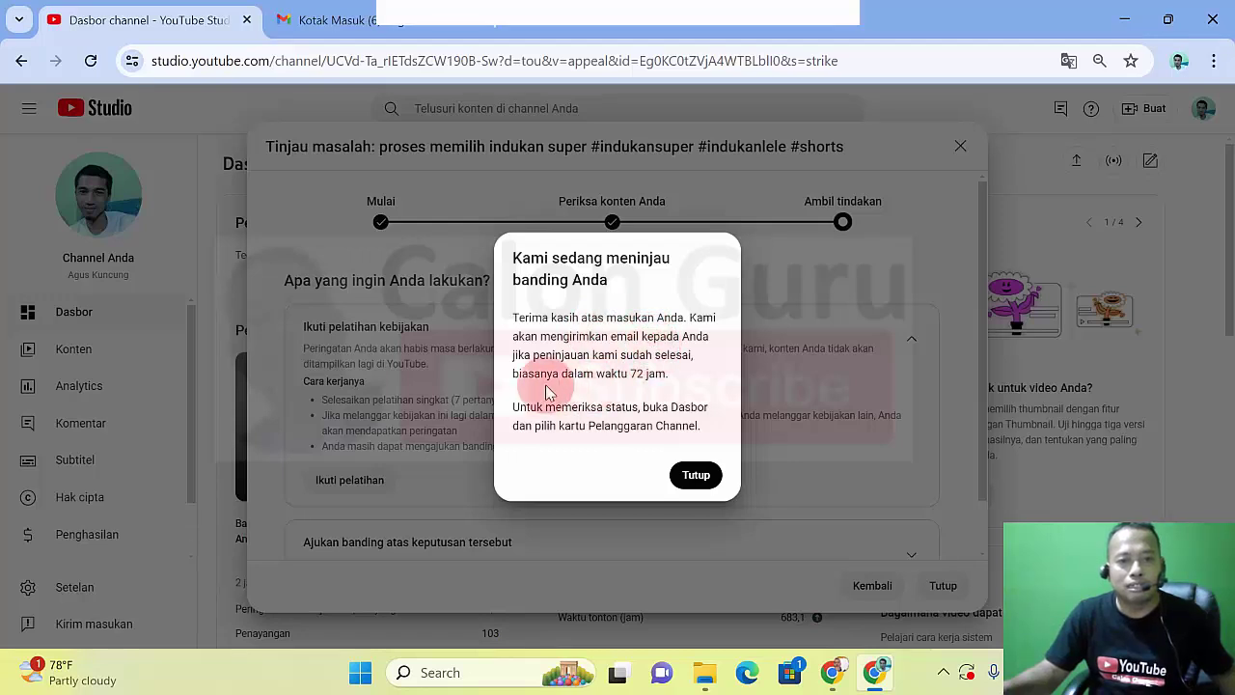
click(701, 474)
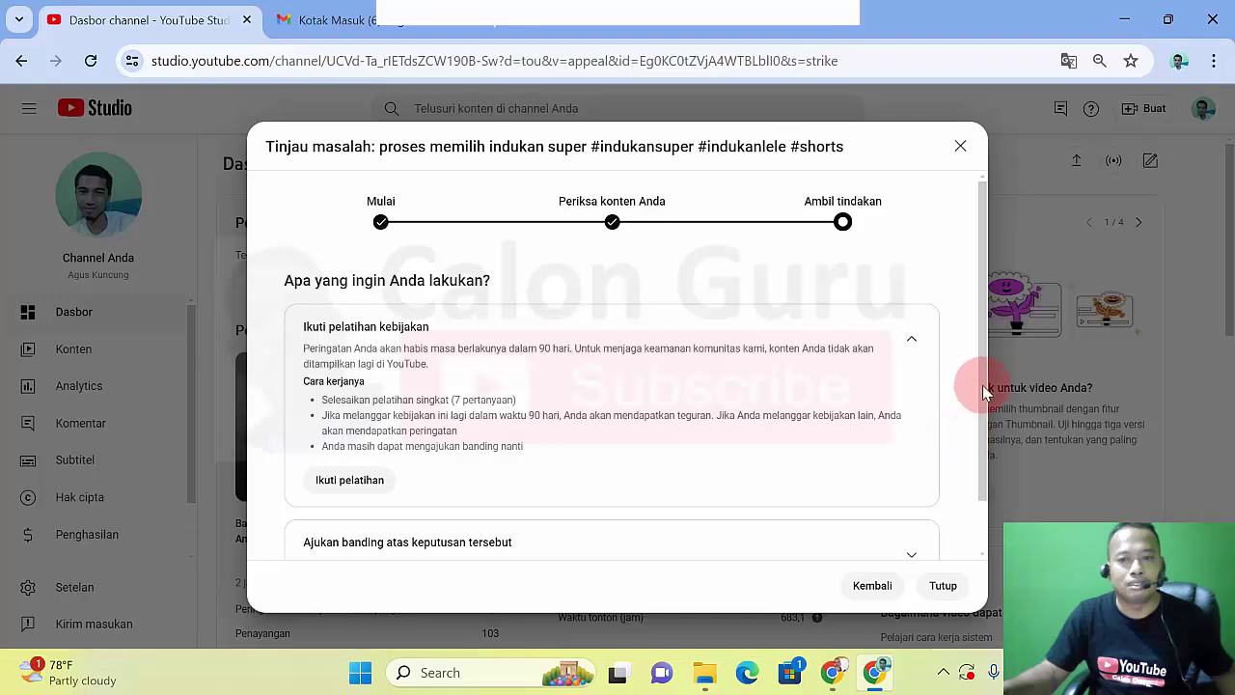
scroll(985, 391, down, 1)
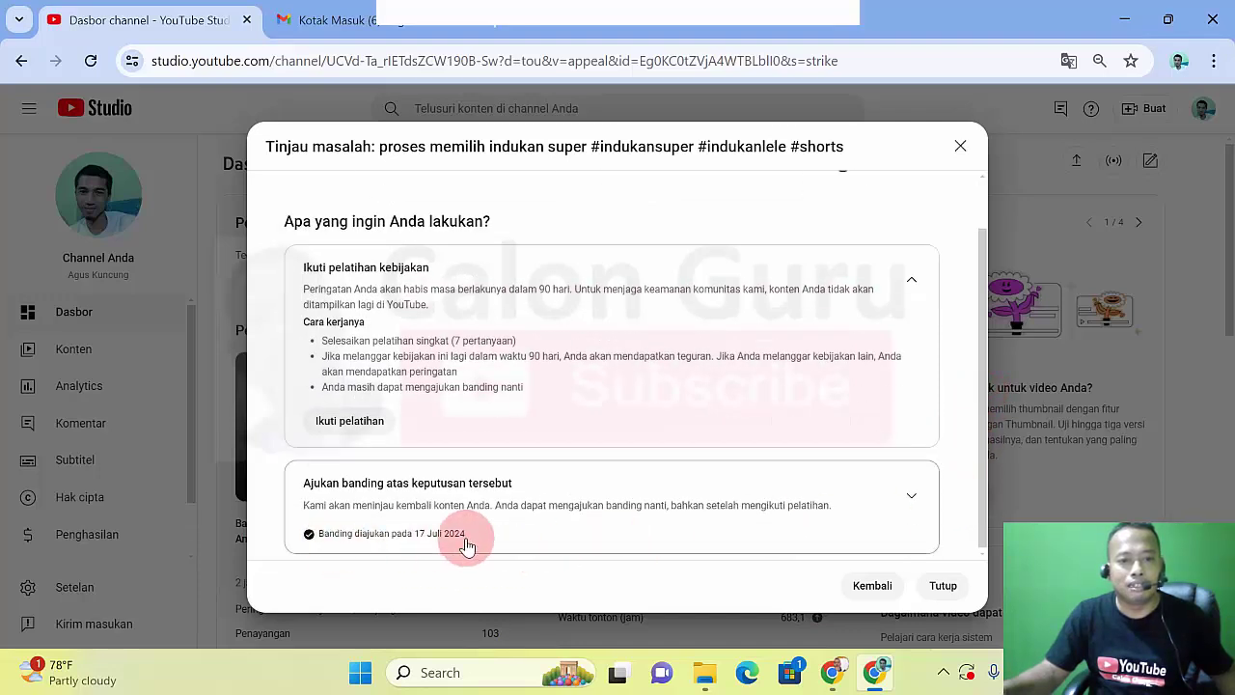
click(943, 586)
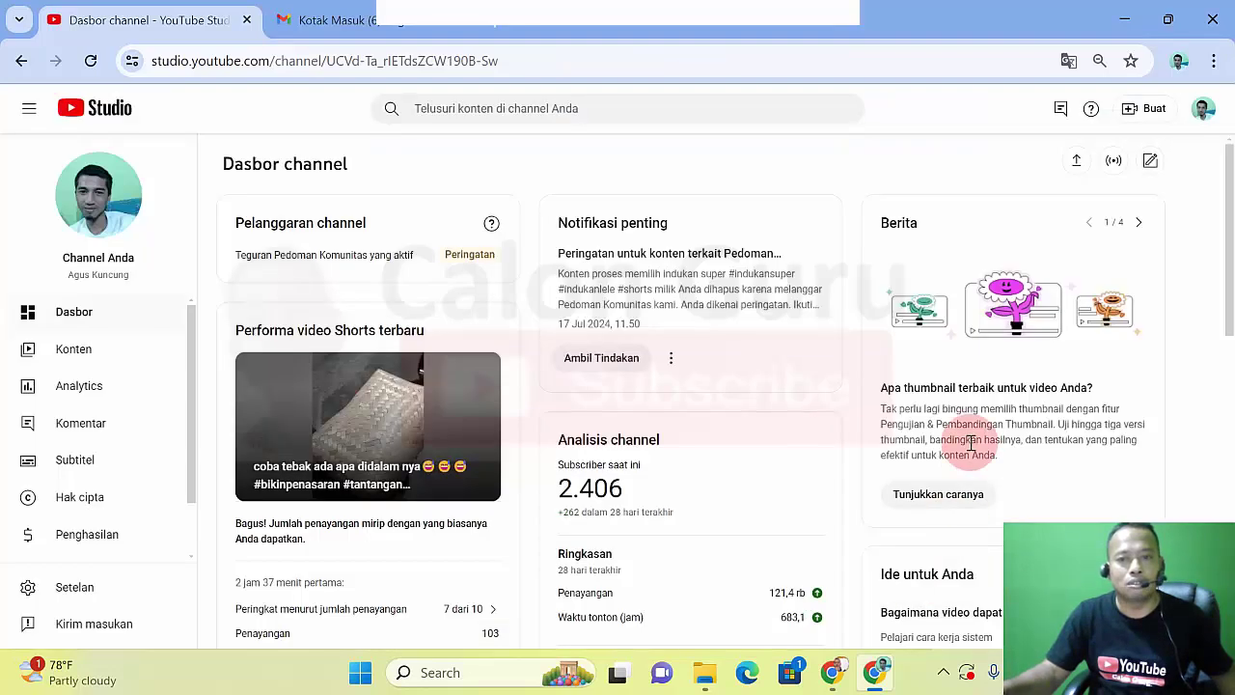